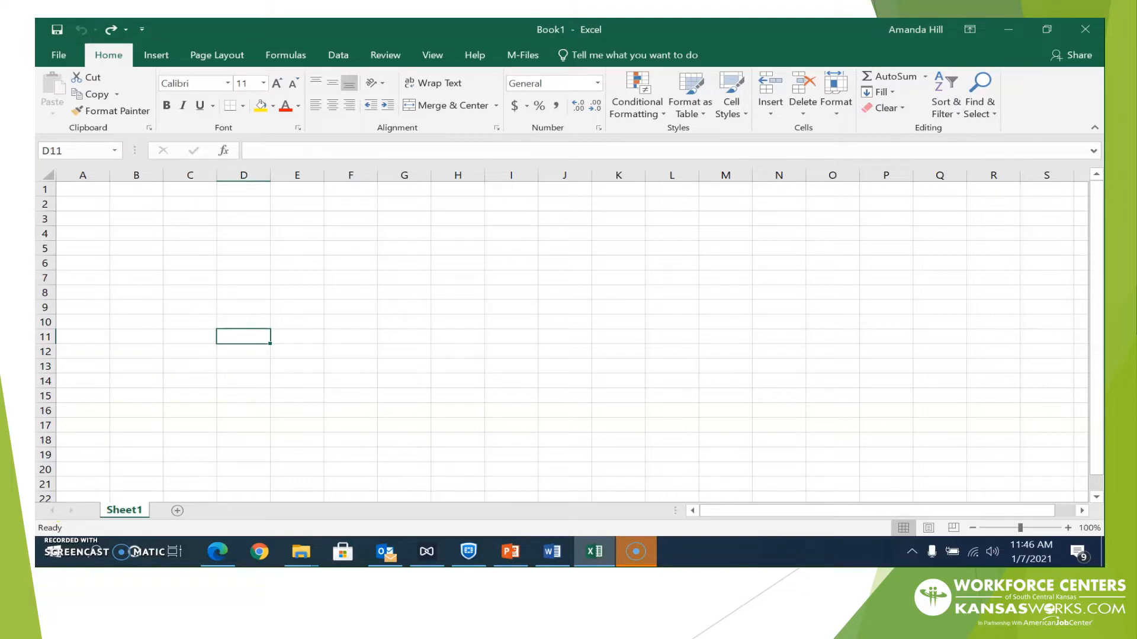
Step: Insert the Awesome_Owl picture from the Desktop folder into the worksheet at cell D11
{"action": "left_click", "coordinate": [158, 59]}
{"action": "left_click", "coordinate": [209, 83]}
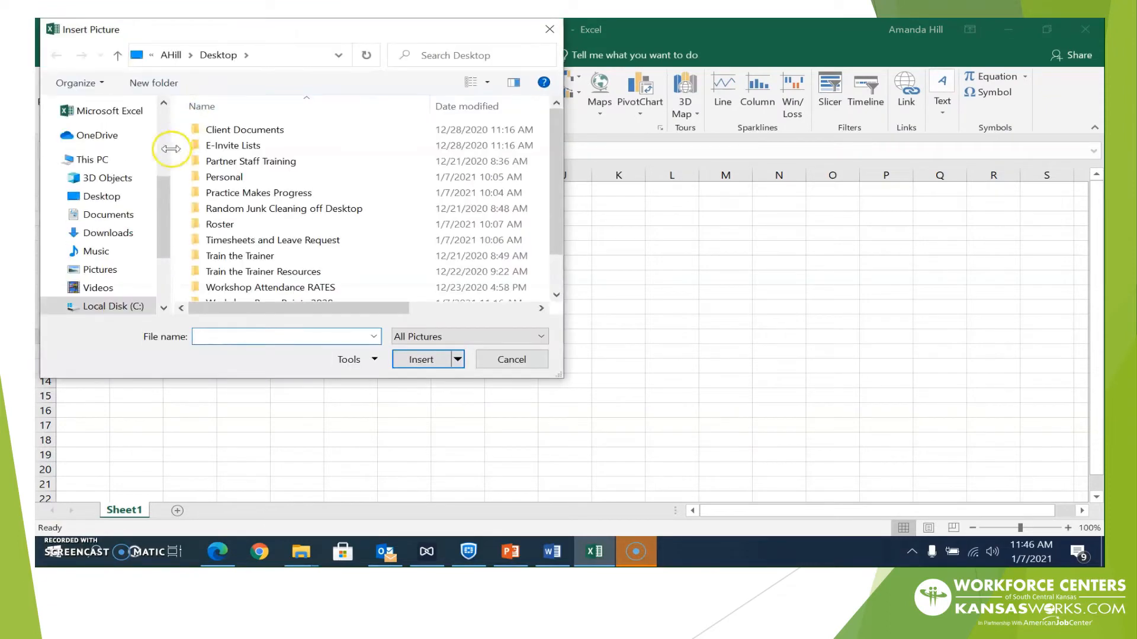
{"action": "left_click_drag", "start_coordinate": [158, 190], "coordinate": [164, 104]}
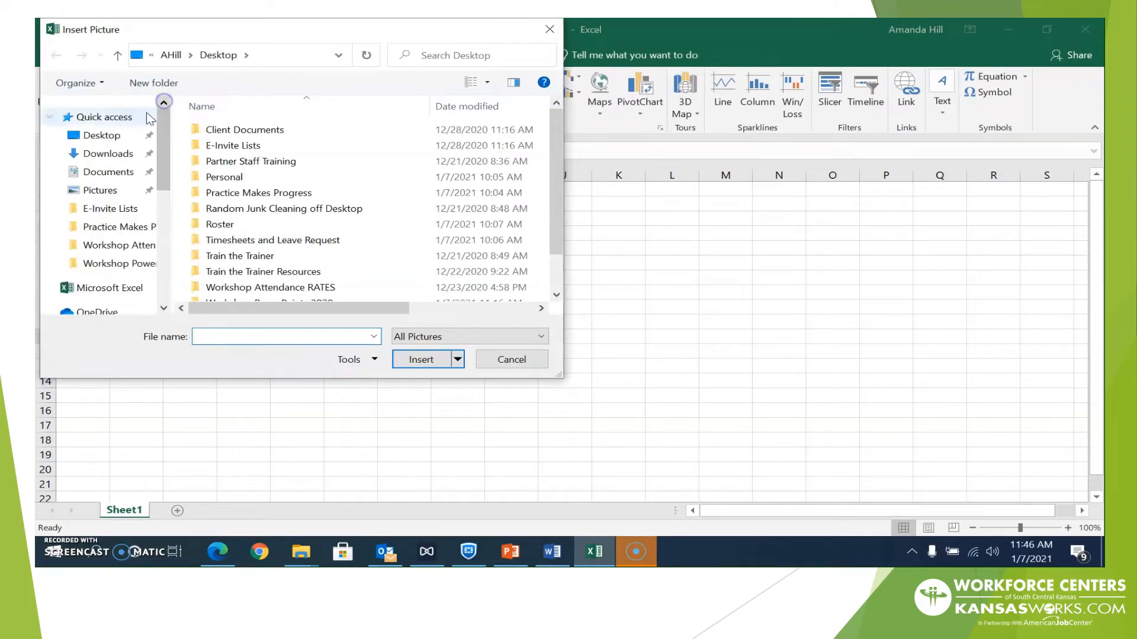
{"action": "left_click", "coordinate": [110, 135]}
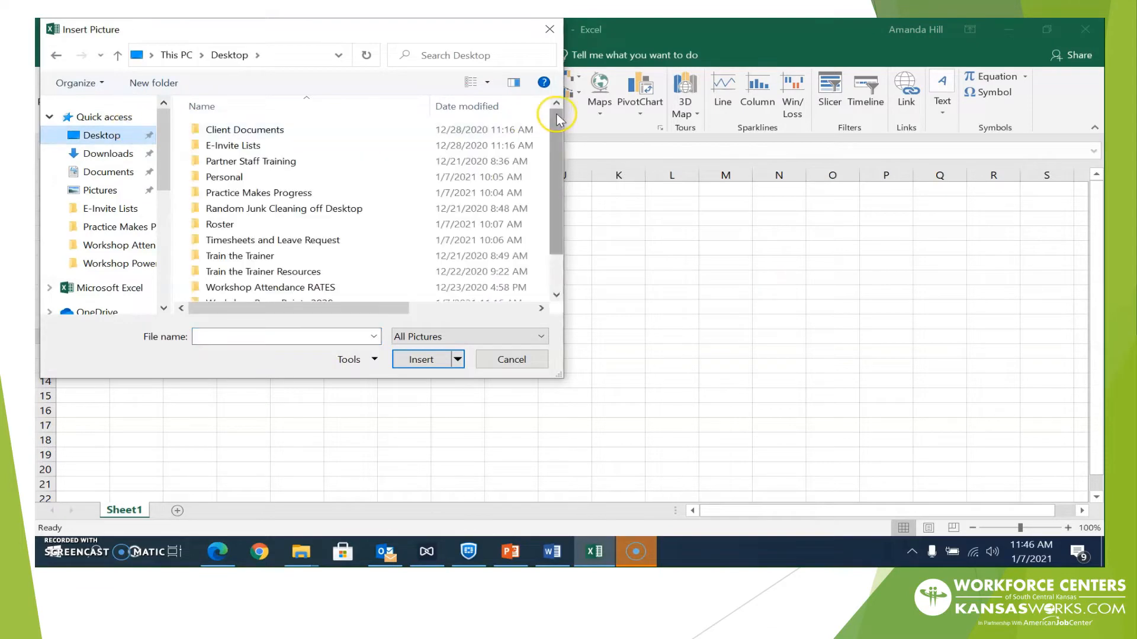
{"action": "left_click_drag", "start_coordinate": [560, 119], "coordinate": [578, 299]}
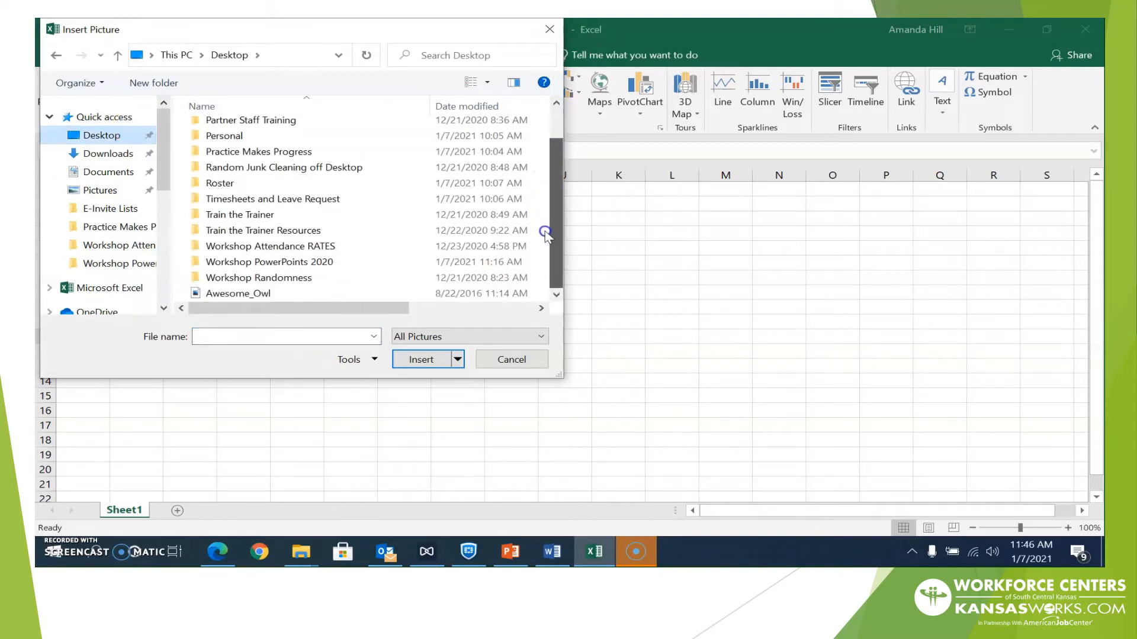
{"action": "double_click", "coordinate": [372, 296]}
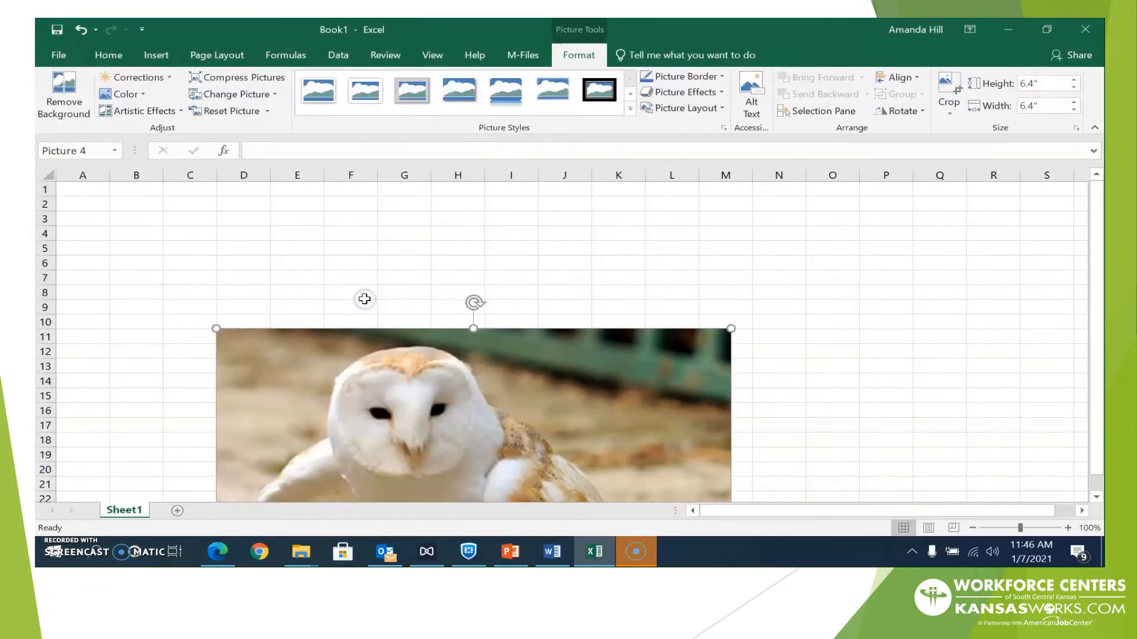
Step: Apply the grey metallic frame picture style to the owl picture
{"action": "left_click_drag", "start_coordinate": [1096, 201], "coordinate": [1096, 216]}
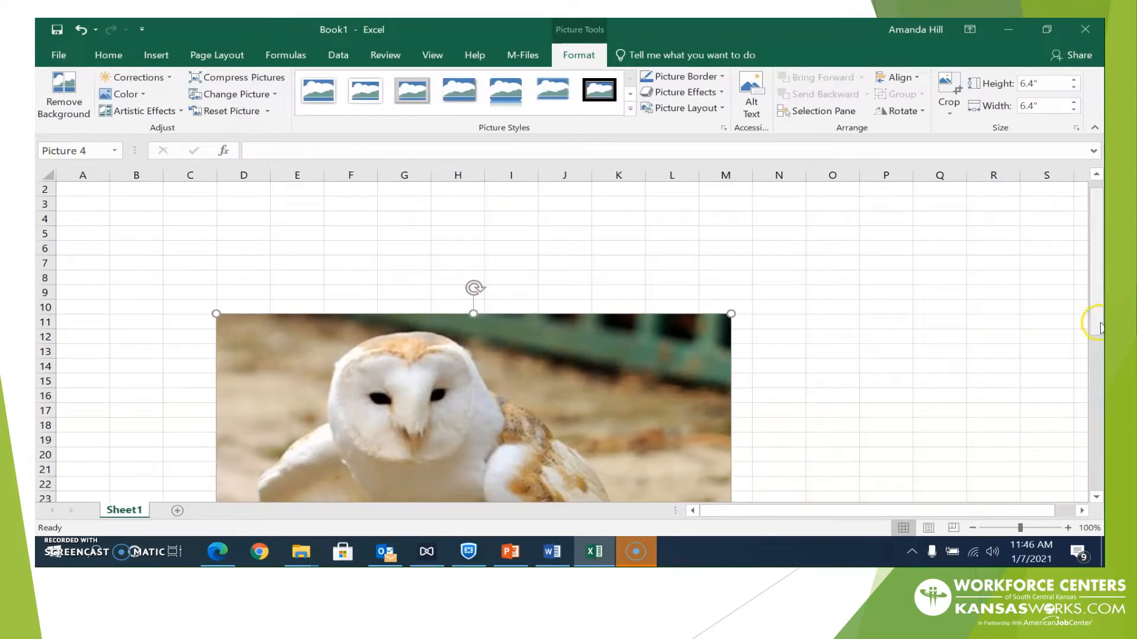
{"action": "left_click_drag", "start_coordinate": [1097, 326], "coordinate": [1096, 398]}
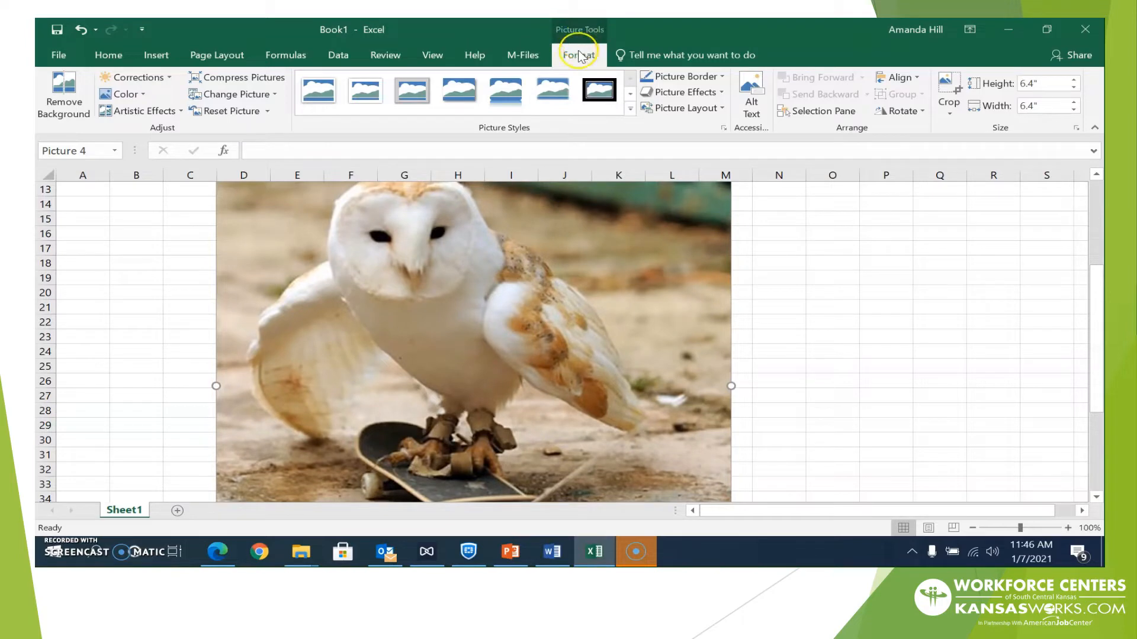
{"action": "left_click", "coordinate": [142, 99]}
{"action": "left_click", "coordinate": [329, 252]}
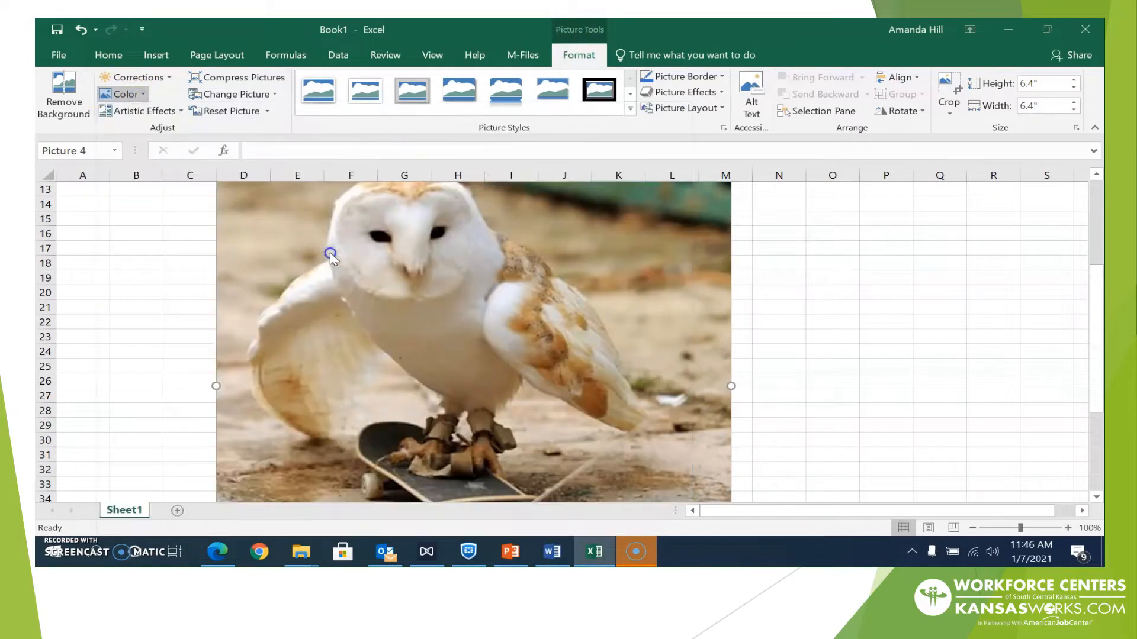
{"action": "left_click", "coordinate": [422, 94]}
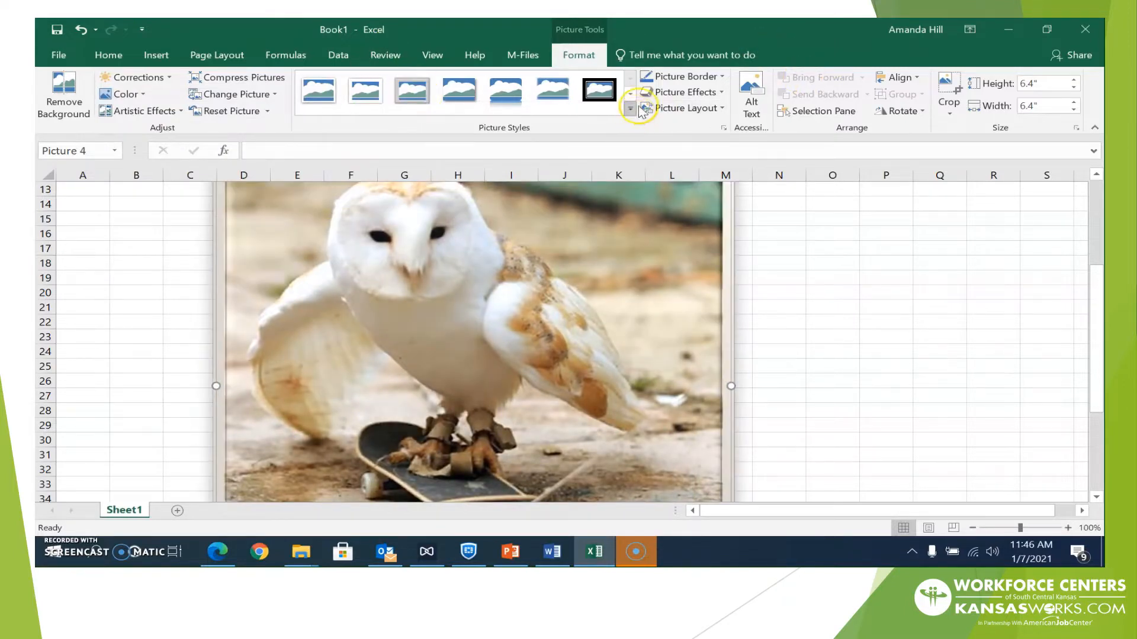
Step: Add a glow effect to the owl picture, using the smallest grey glow variation
{"action": "left_click", "coordinate": [663, 93]}
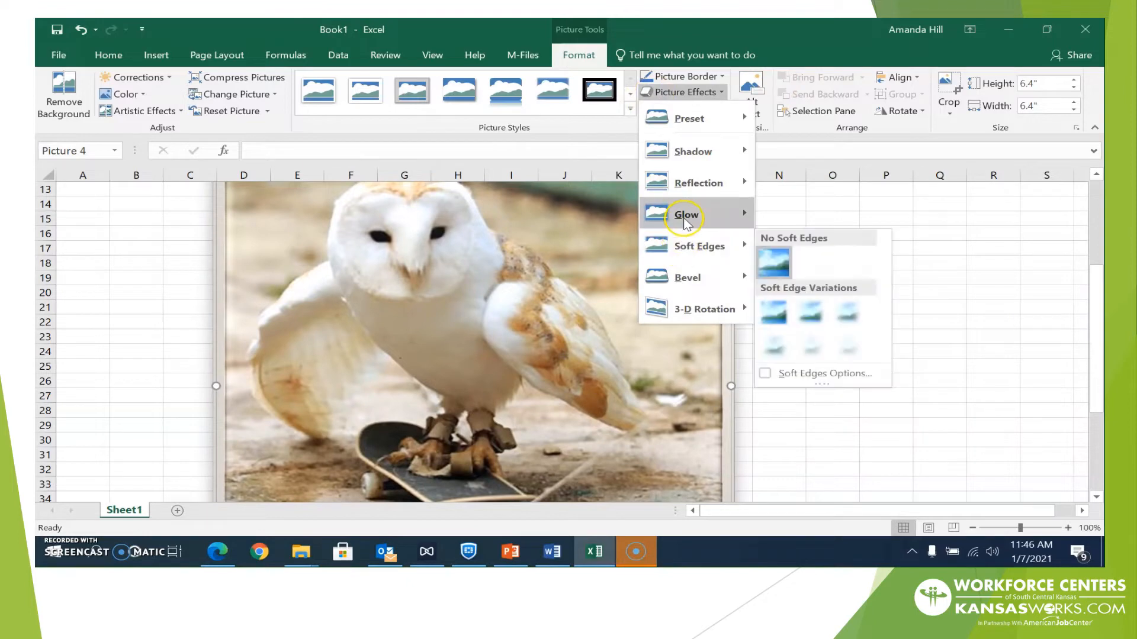
{"action": "mouse_move", "coordinate": [686, 220]}
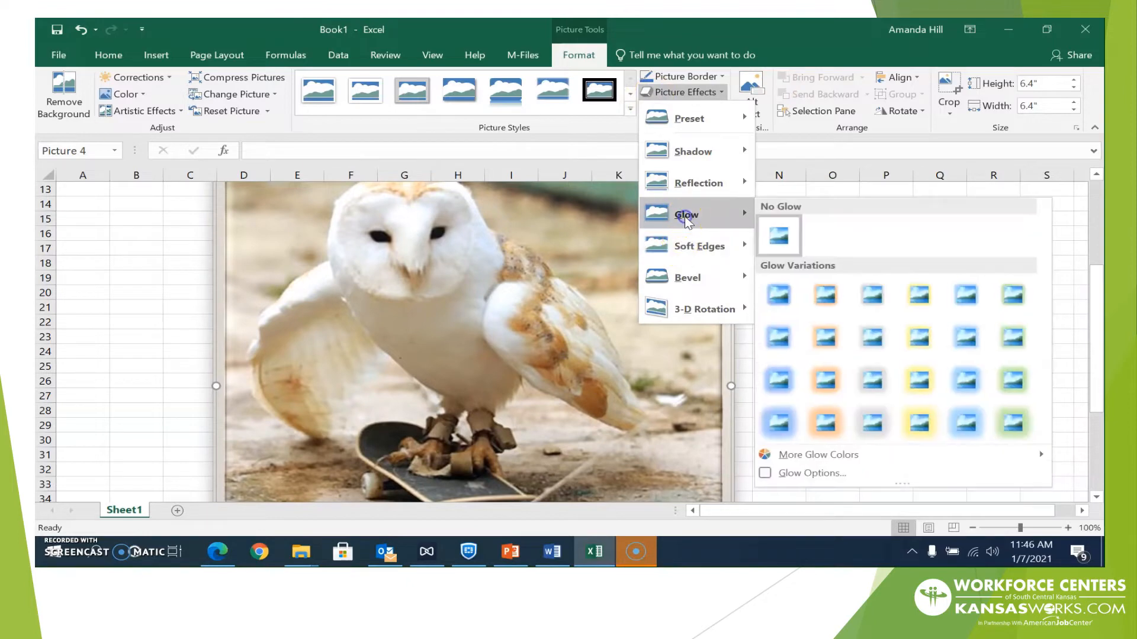
{"action": "left_click", "coordinate": [872, 295]}
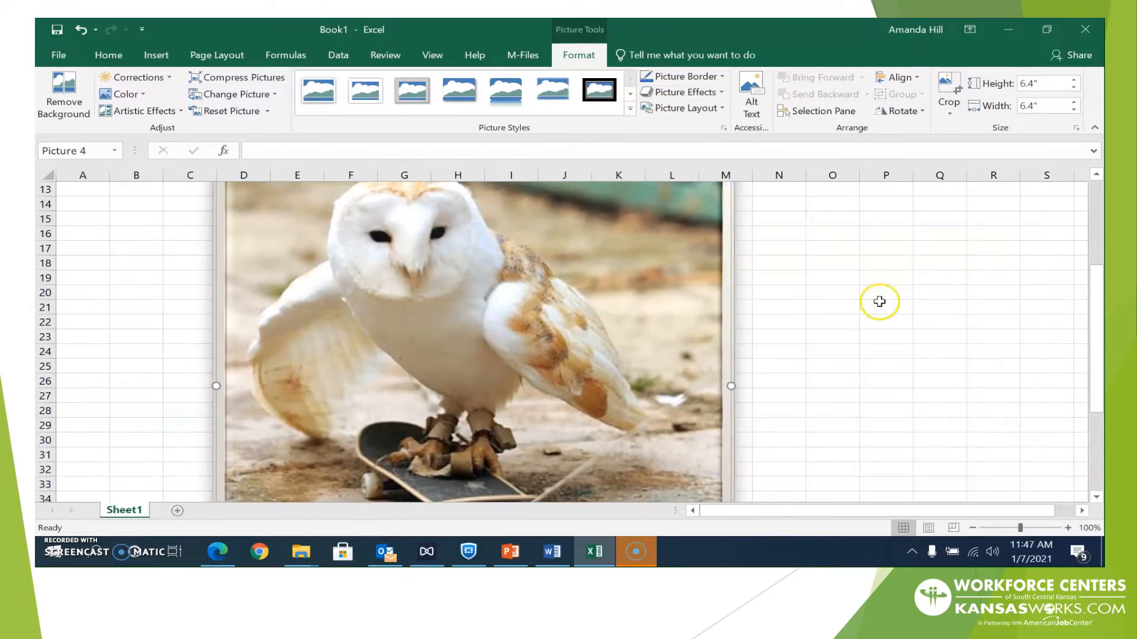
Step: Shrink the owl picture to a height of 2.9" with its proportions kept
{"action": "left_click", "coordinate": [1074, 88]}
{"action": "left_click", "coordinate": [1075, 88]}
{"action": "left_click", "coordinate": [1075, 89]}
{"action": "left_click", "coordinate": [1075, 88]}
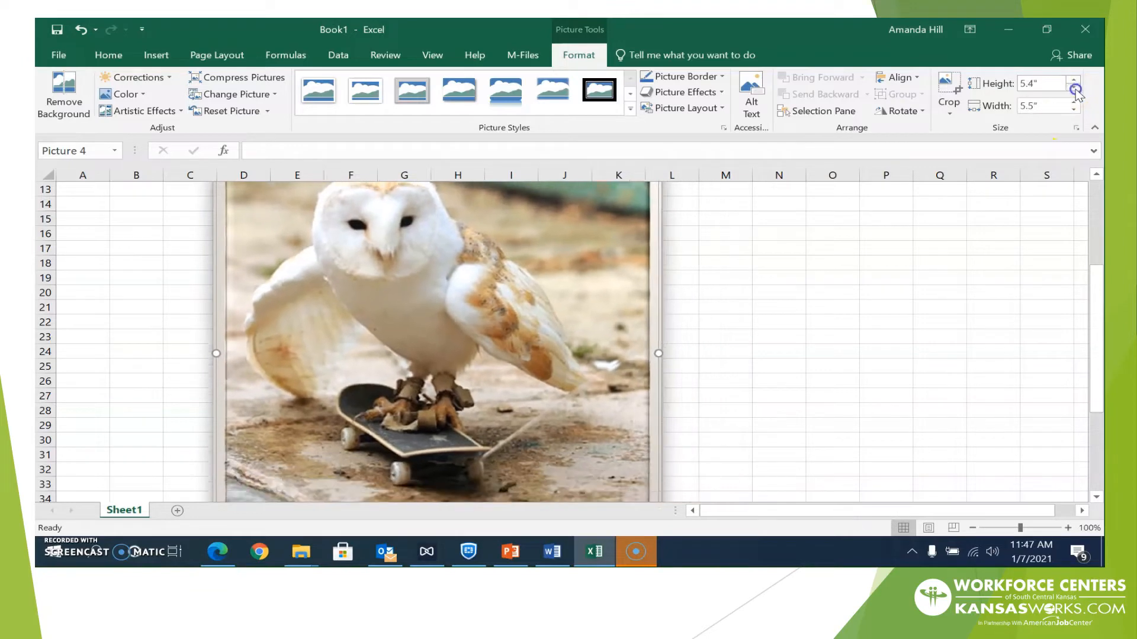
{"action": "left_click", "coordinate": [1075, 89]}
{"action": "left_click", "coordinate": [1074, 89]}
{"action": "left_click", "coordinate": [1074, 89]}
{"action": "left_click", "coordinate": [1074, 88]}
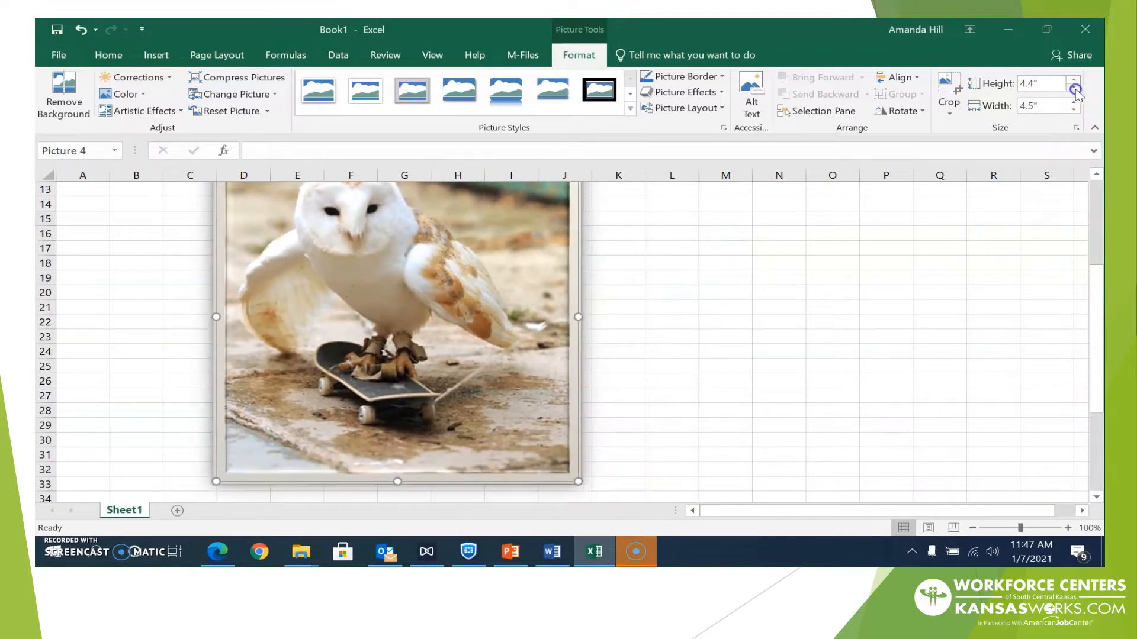
{"action": "left_click", "coordinate": [1074, 89]}
{"action": "left_click", "coordinate": [1074, 89]}
{"action": "left_click", "coordinate": [1075, 89]}
{"action": "left_click", "coordinate": [1075, 89]}
{"action": "left_click", "coordinate": [1075, 88]}
{"action": "left_click", "coordinate": [1075, 89]}
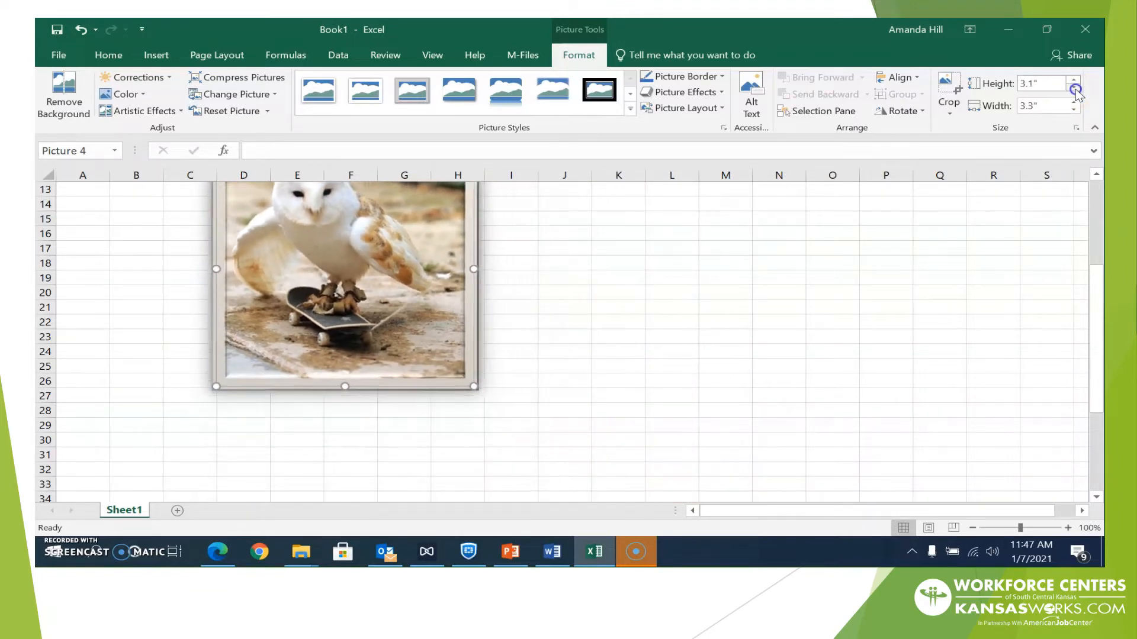
{"action": "left_click", "coordinate": [1074, 89]}
{"action": "left_click", "coordinate": [1074, 89]}
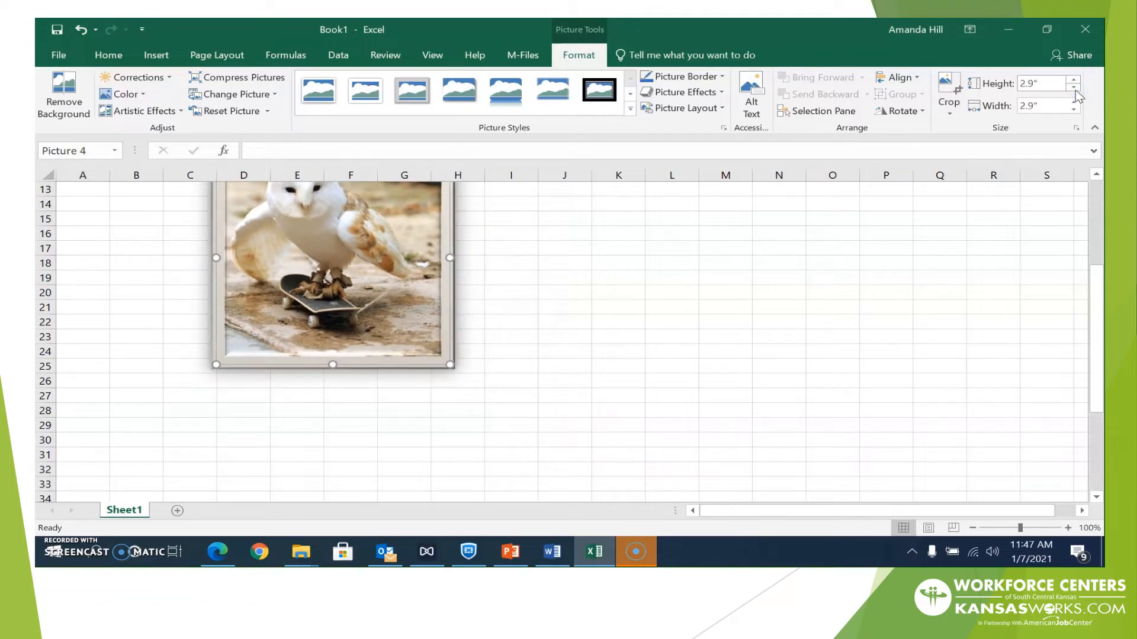
{"action": "left_click", "coordinate": [377, 284]}
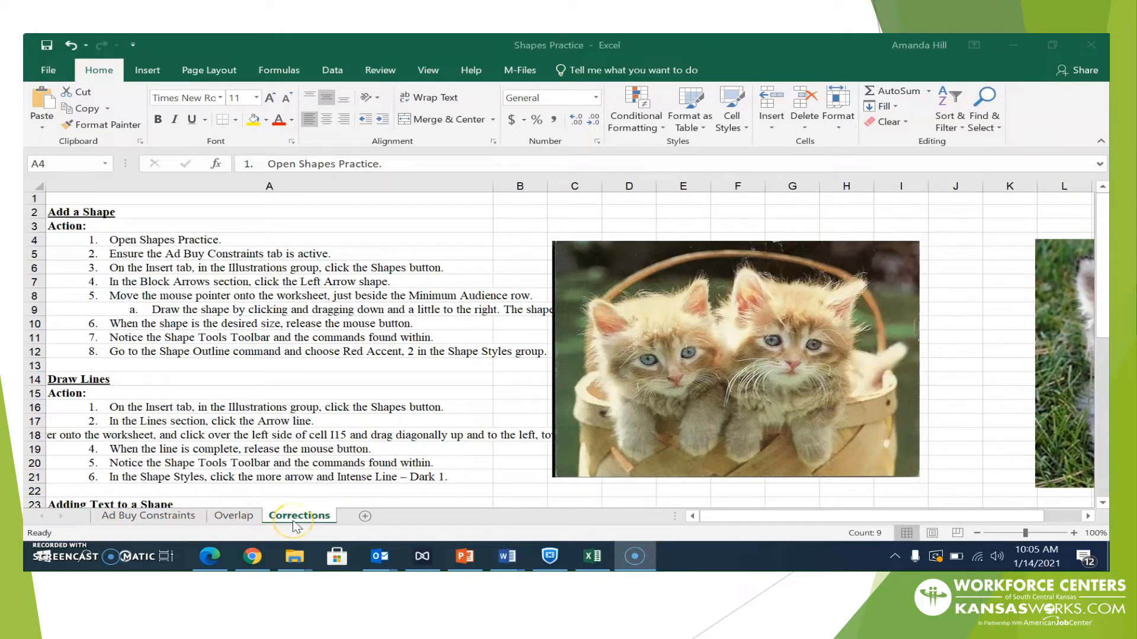
Step: Draw a left block arrow about 0.24" high and 0.96" wide beside the Minimum Audience value on the Ad Buy Constraints sheet
{"action": "left_click", "coordinate": [178, 515]}
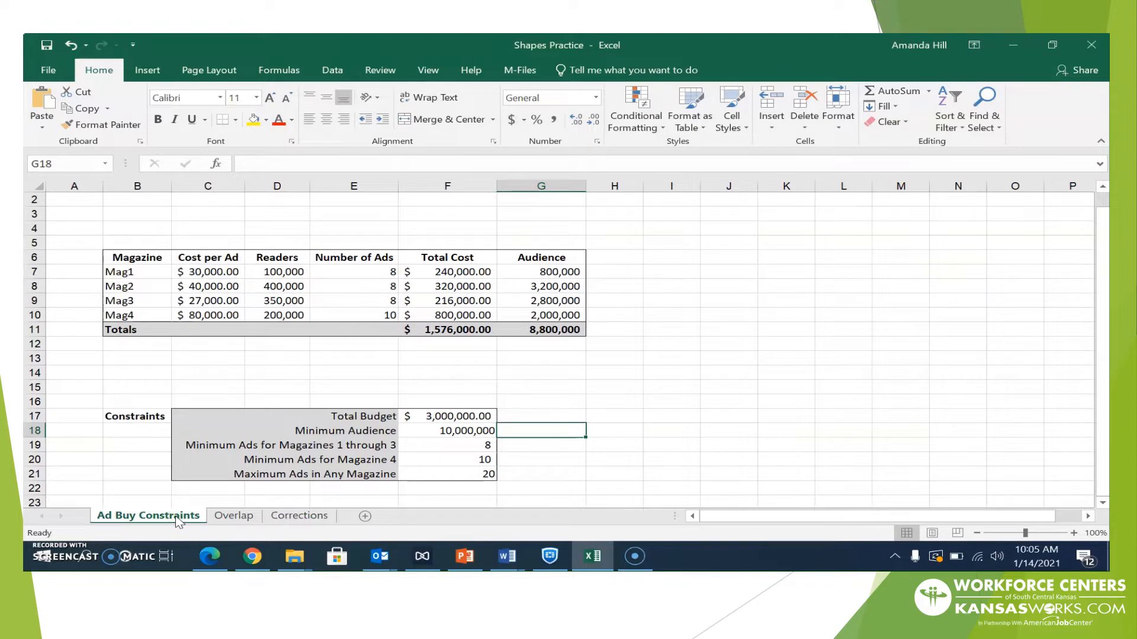
{"action": "left_click", "coordinate": [299, 516]}
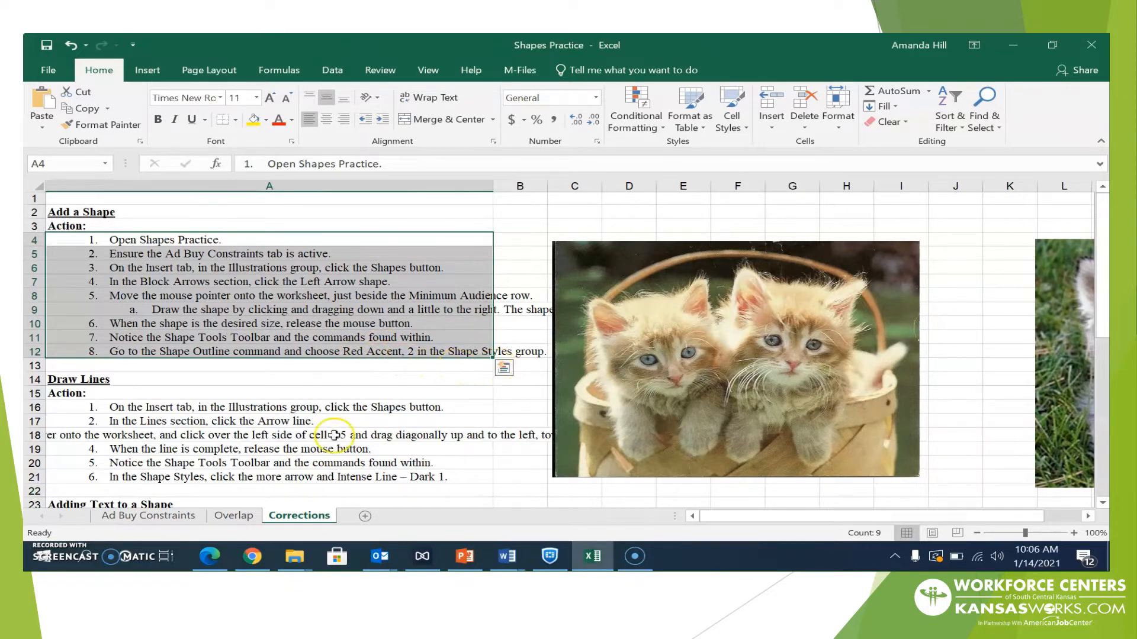
{"action": "left_click", "coordinate": [145, 520]}
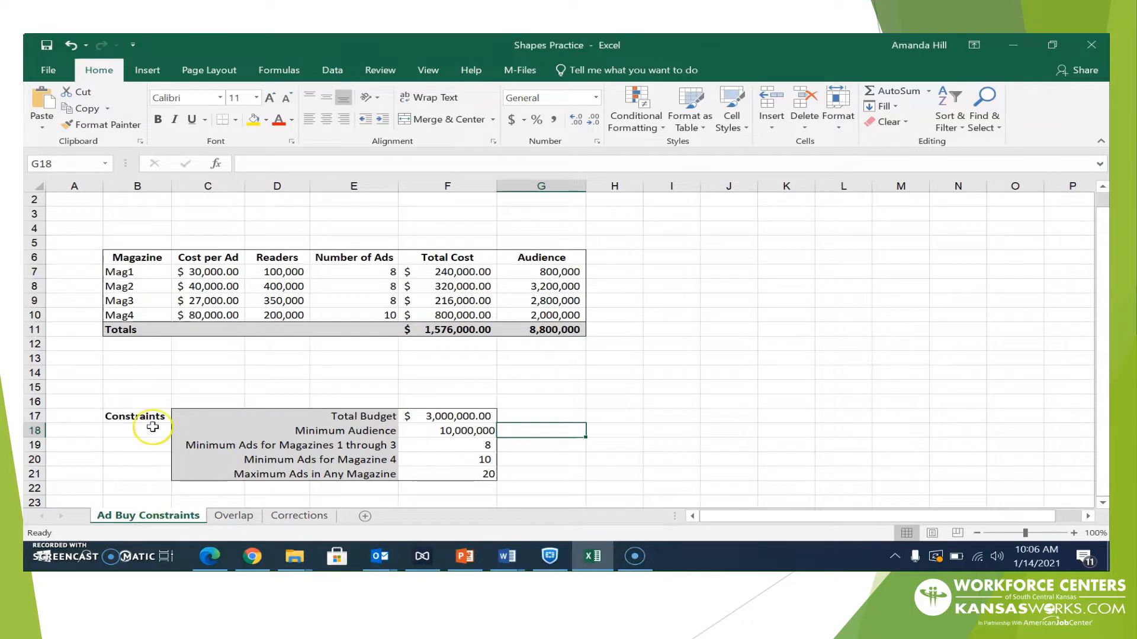
{"action": "left_click", "coordinate": [147, 71]}
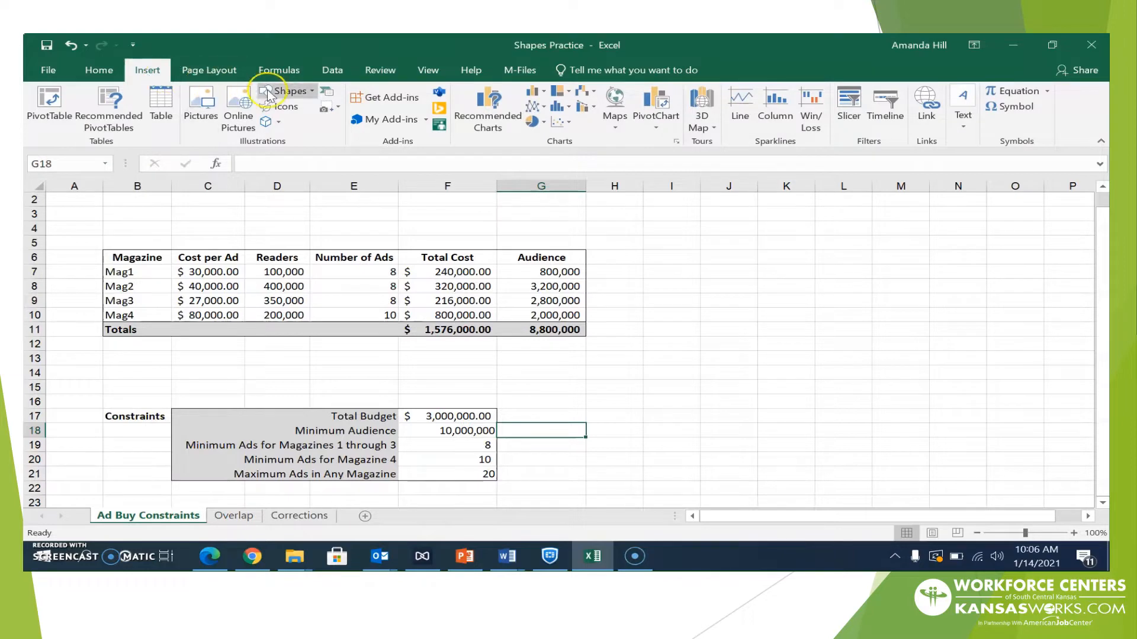
{"action": "left_click", "coordinate": [290, 92]}
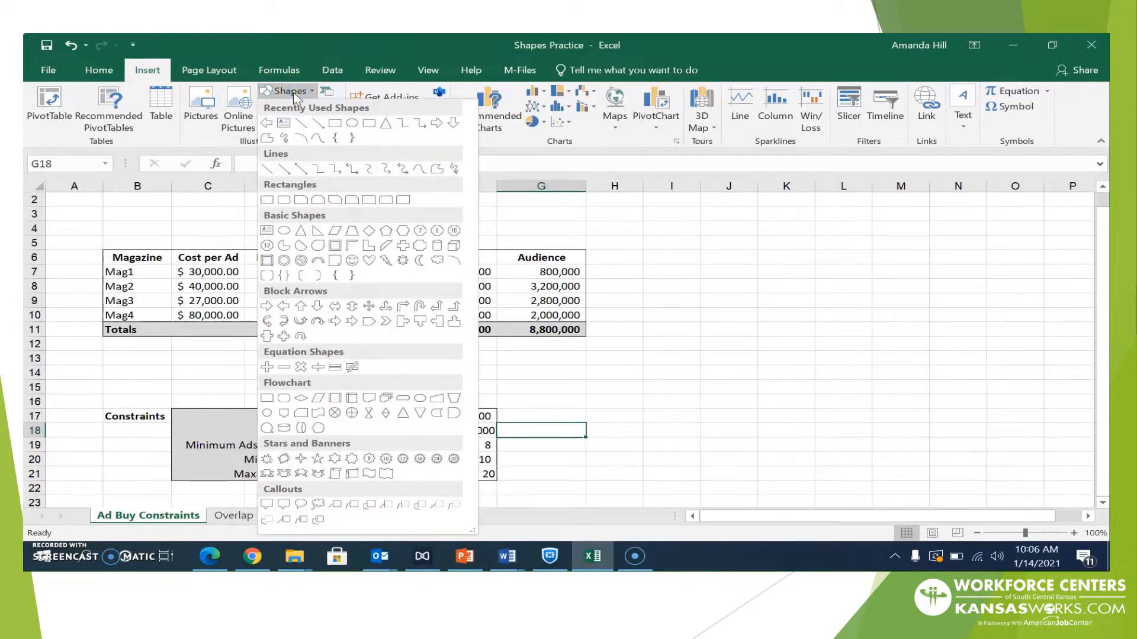
{"action": "left_click", "coordinate": [283, 306]}
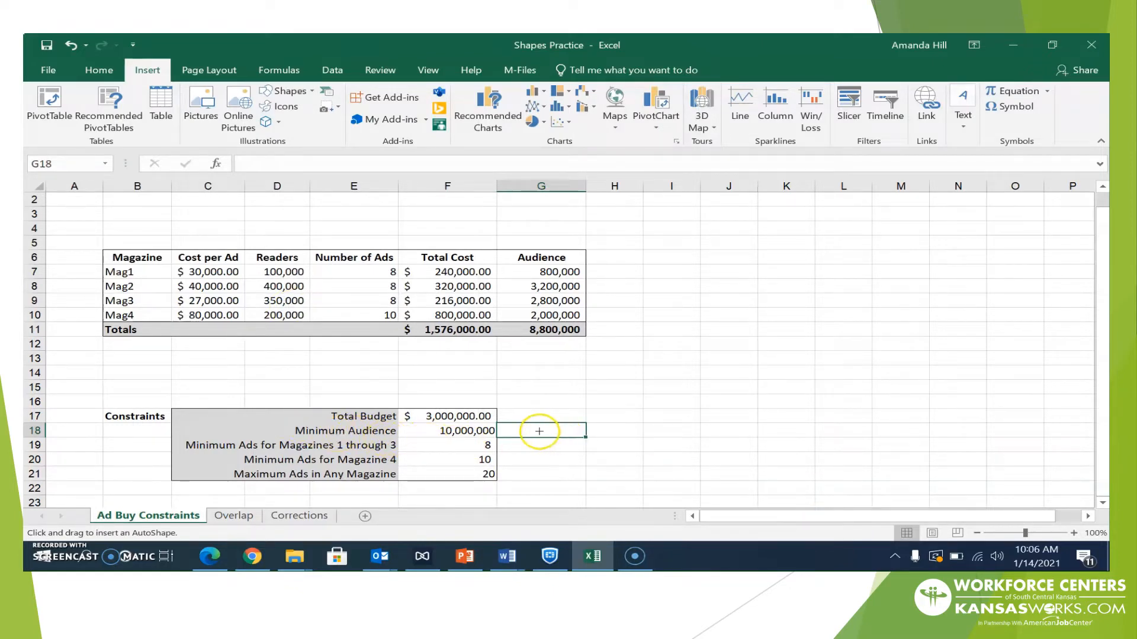
{"action": "left_click_drag", "start_coordinate": [505, 432], "coordinate": [564, 431]}
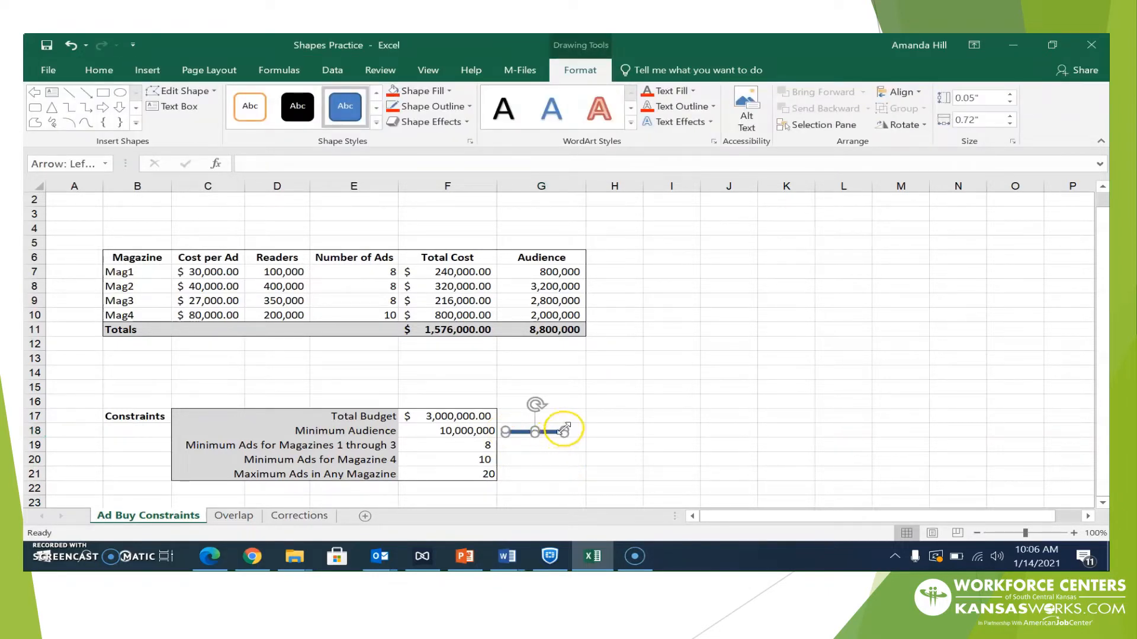
{"action": "mouse_move", "coordinate": [563, 433]}
{"action": "left_mouse_down"}
{"action": "mouse_move", "coordinate": [566, 422]}
{"action": "mouse_move", "coordinate": [570, 442]}
{"action": "mouse_move", "coordinate": [521, 438]}
{"action": "mouse_move", "coordinate": [584, 439]}
{"action": "left_mouse_up"}
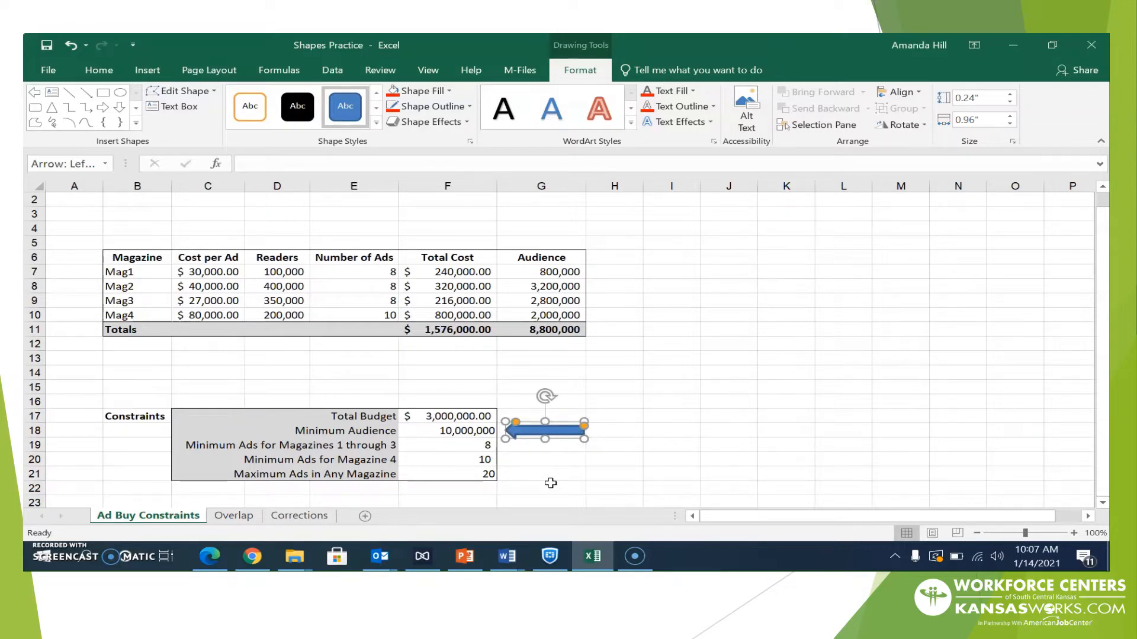
{"action": "left_click", "coordinate": [544, 466]}
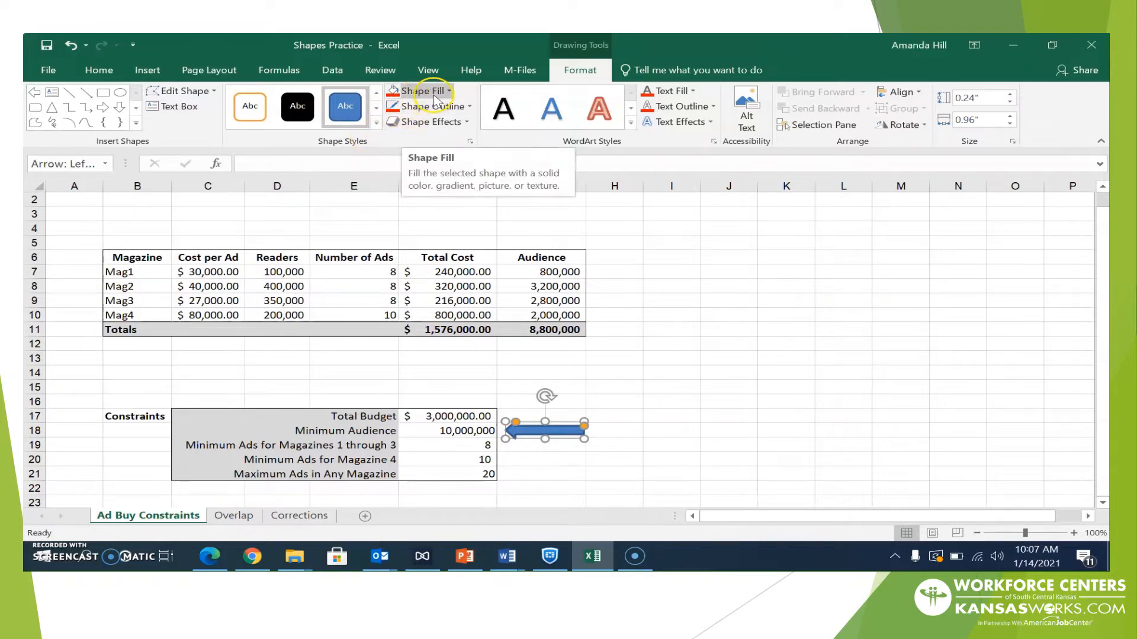
{"action": "left_click", "coordinate": [451, 92]}
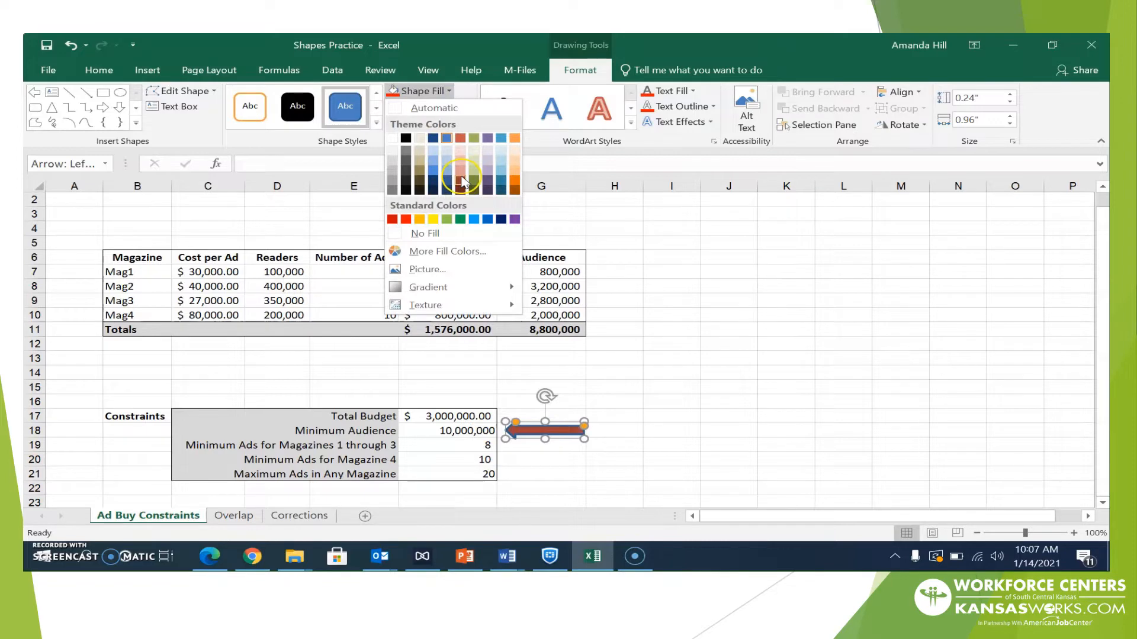
{"action": "left_click", "coordinate": [548, 160]}
{"action": "left_click", "coordinate": [464, 106]}
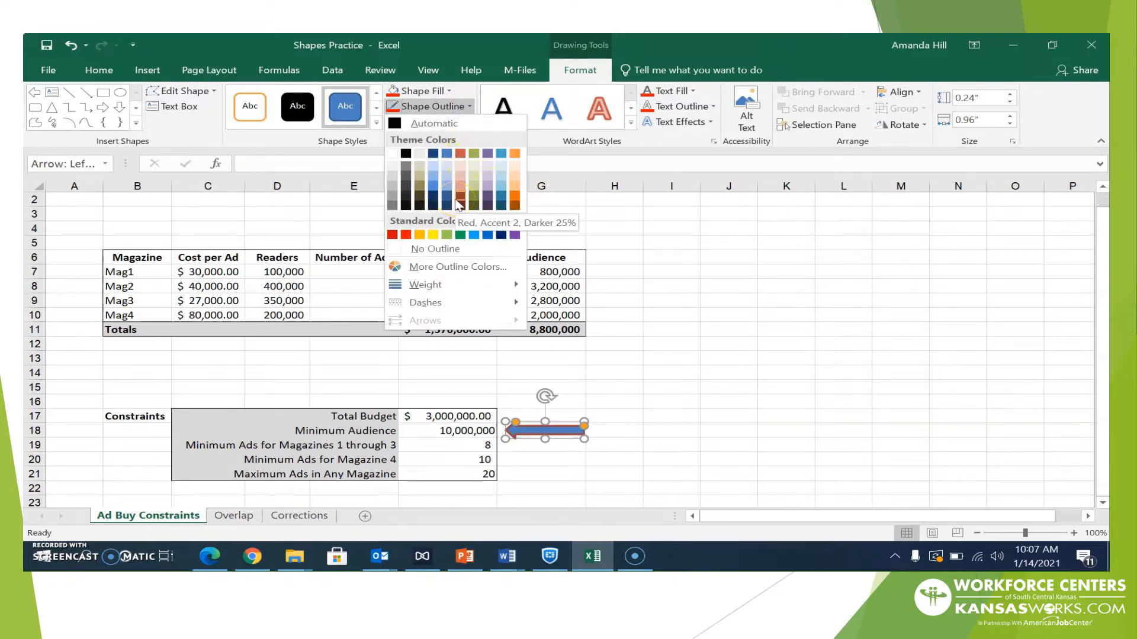
{"action": "left_click", "coordinate": [362, 139]}
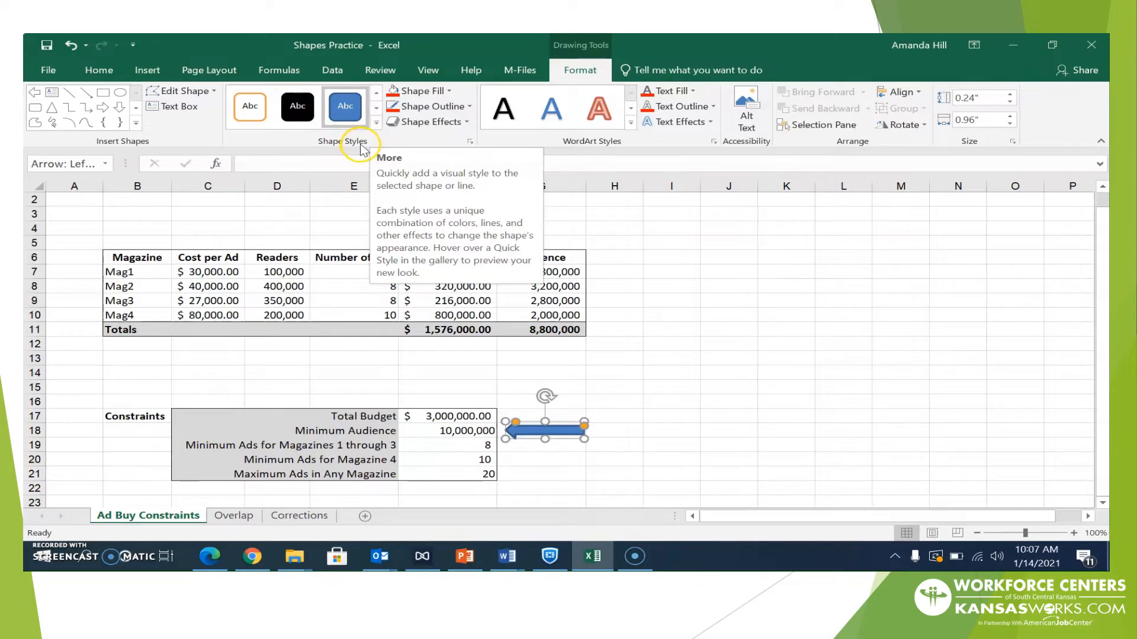
Step: Apply the Colored Fill - Red, Accent 2 shape style to the arrow beside Minimum Audience and deselect it
{"action": "left_click", "coordinate": [376, 124]}
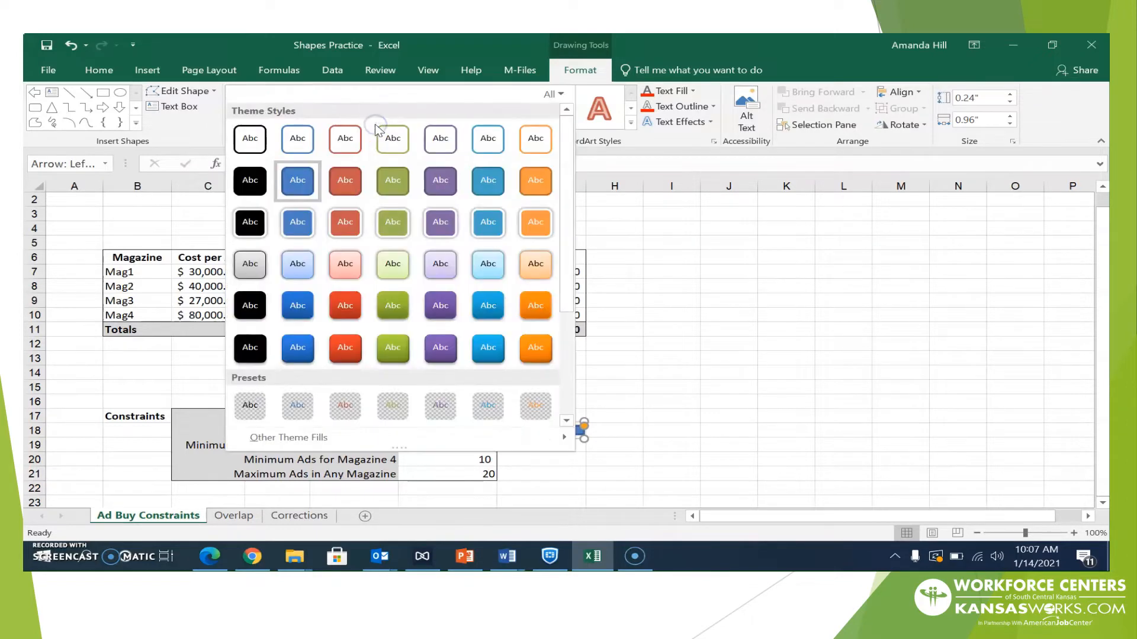
{"action": "left_click", "coordinate": [346, 179]}
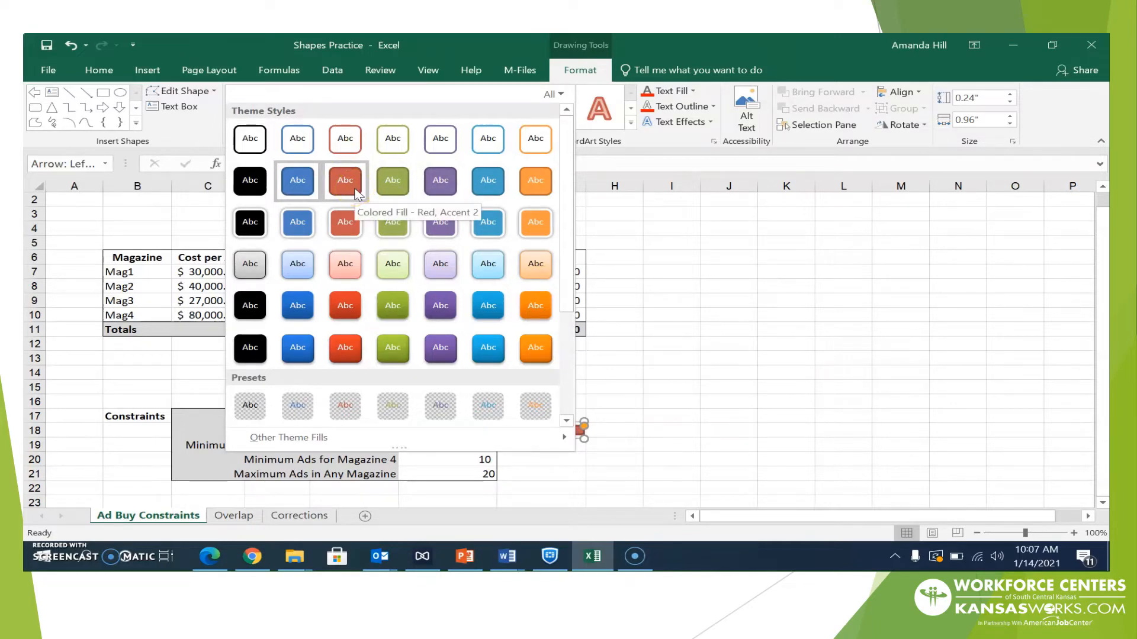
{"action": "left_click", "coordinate": [356, 193]}
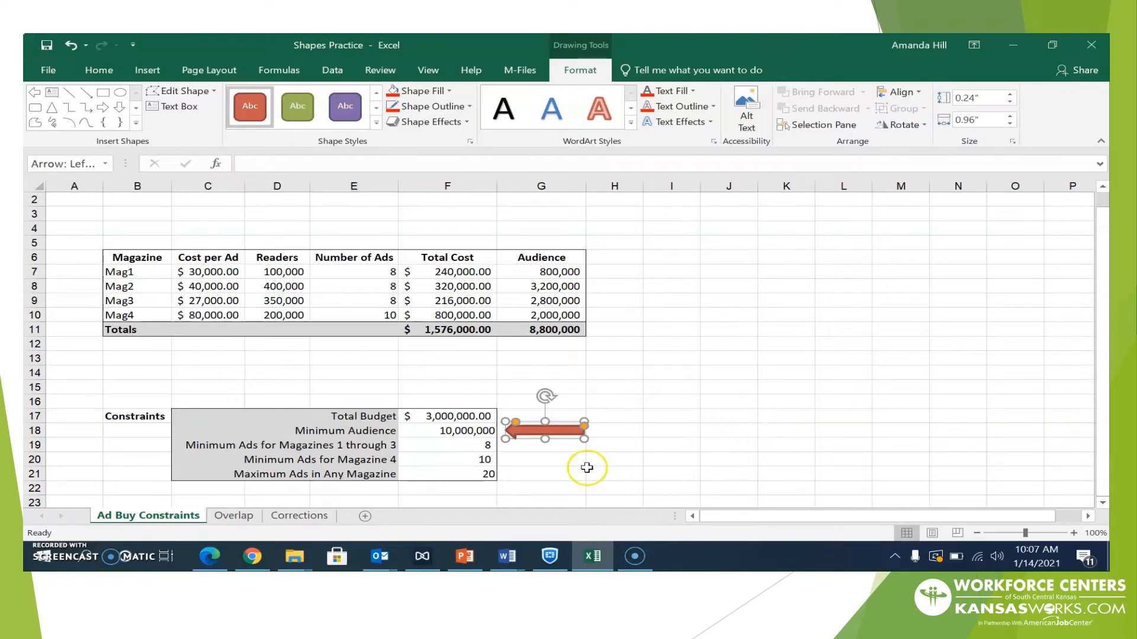
{"action": "left_click", "coordinate": [561, 476]}
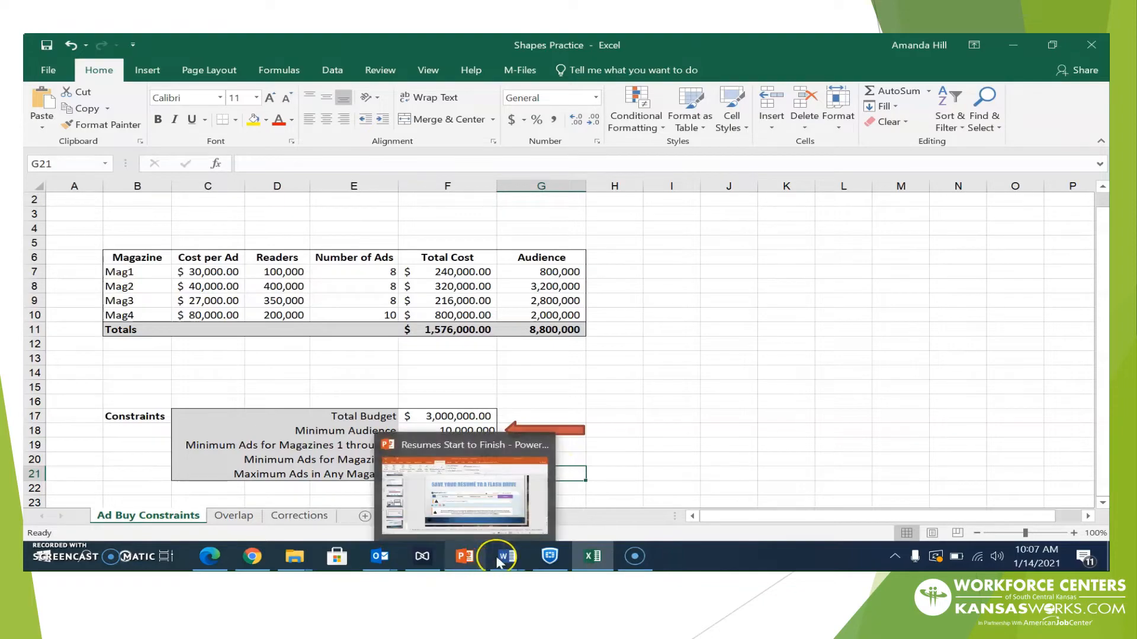
{"action": "mouse_move", "coordinate": [525, 568]}
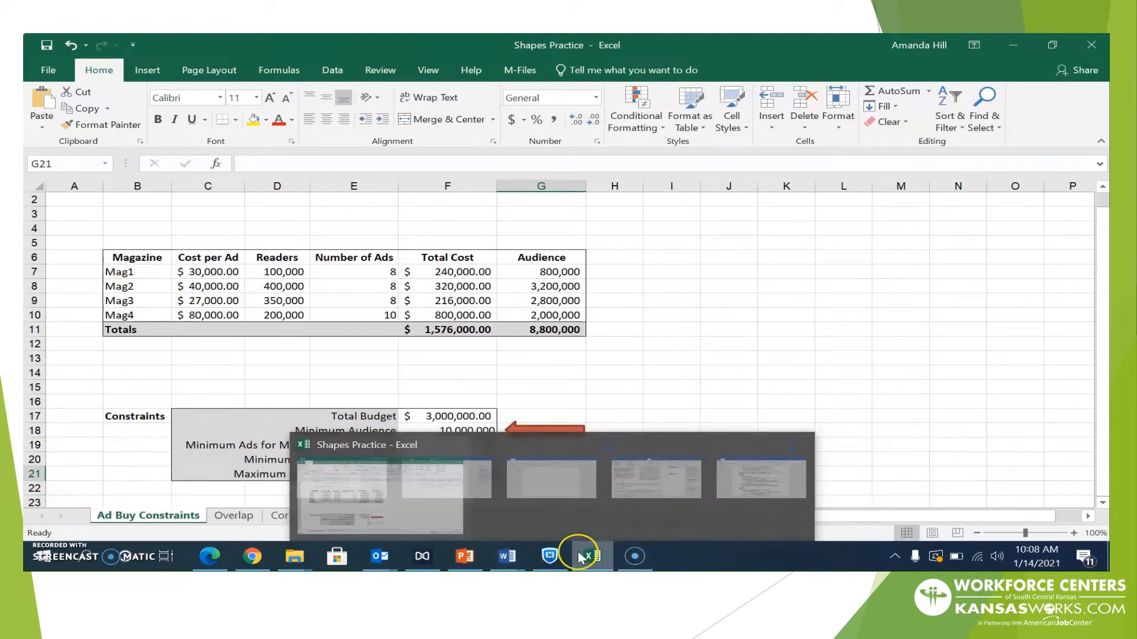
{"action": "left_click", "coordinate": [582, 557]}
{"action": "left_click", "coordinate": [585, 556]}
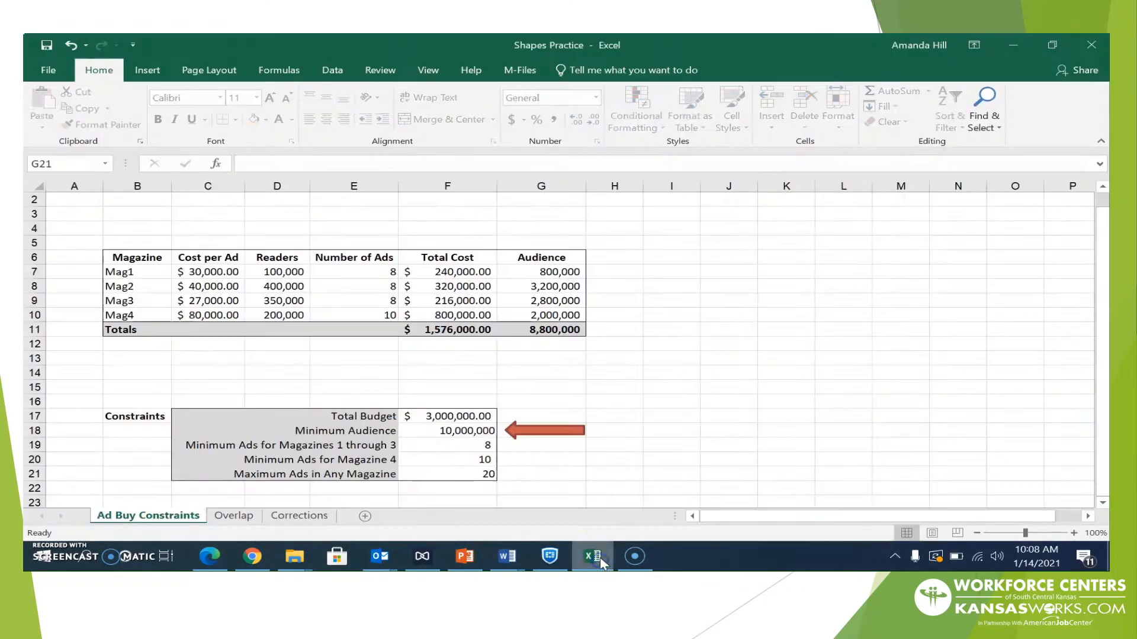
Step: Read the Draw Lines and Adding Text to a Shape instructions on the Corrections sheet
{"action": "left_click", "coordinate": [315, 519]}
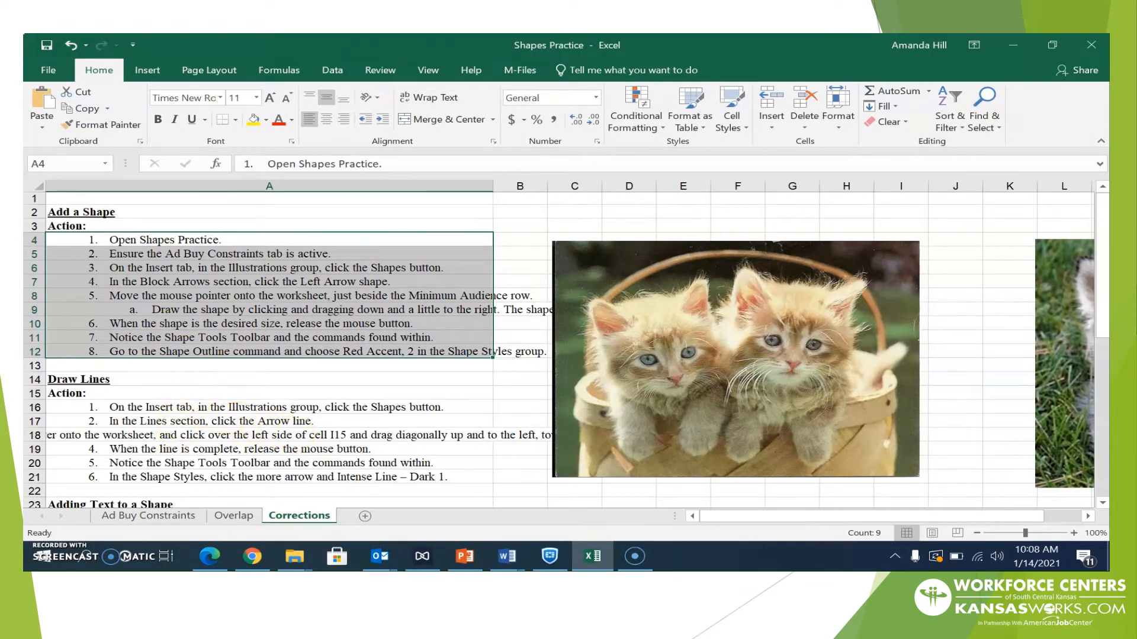
{"action": "left_click_drag", "start_coordinate": [1105, 305], "coordinate": [1106, 378]}
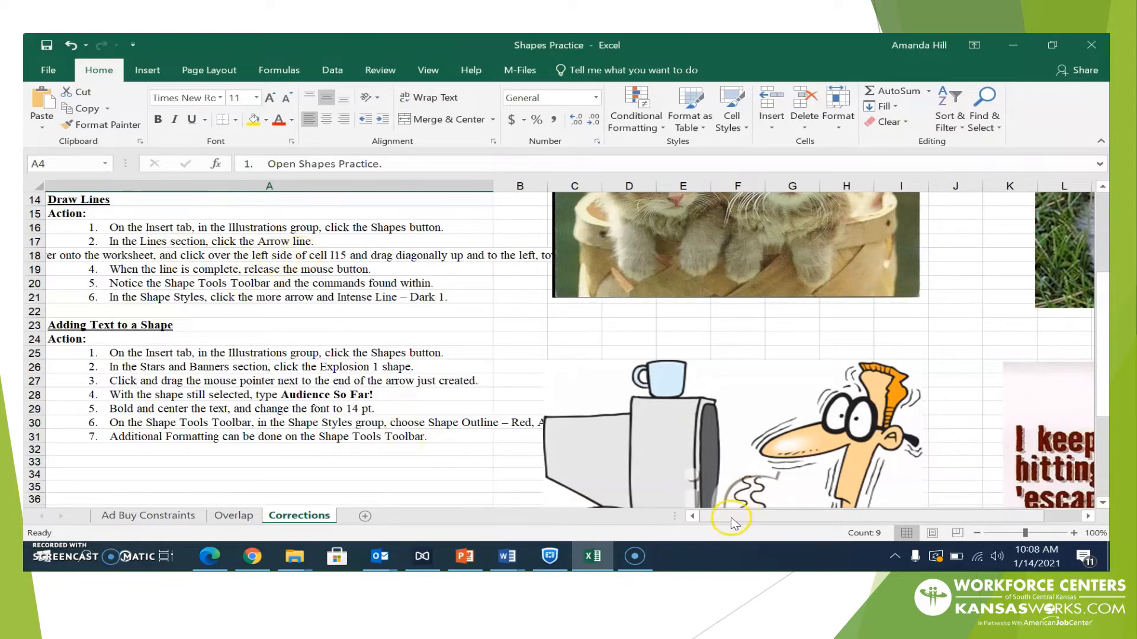
{"action": "left_click_drag", "start_coordinate": [723, 519], "coordinate": [725, 519]}
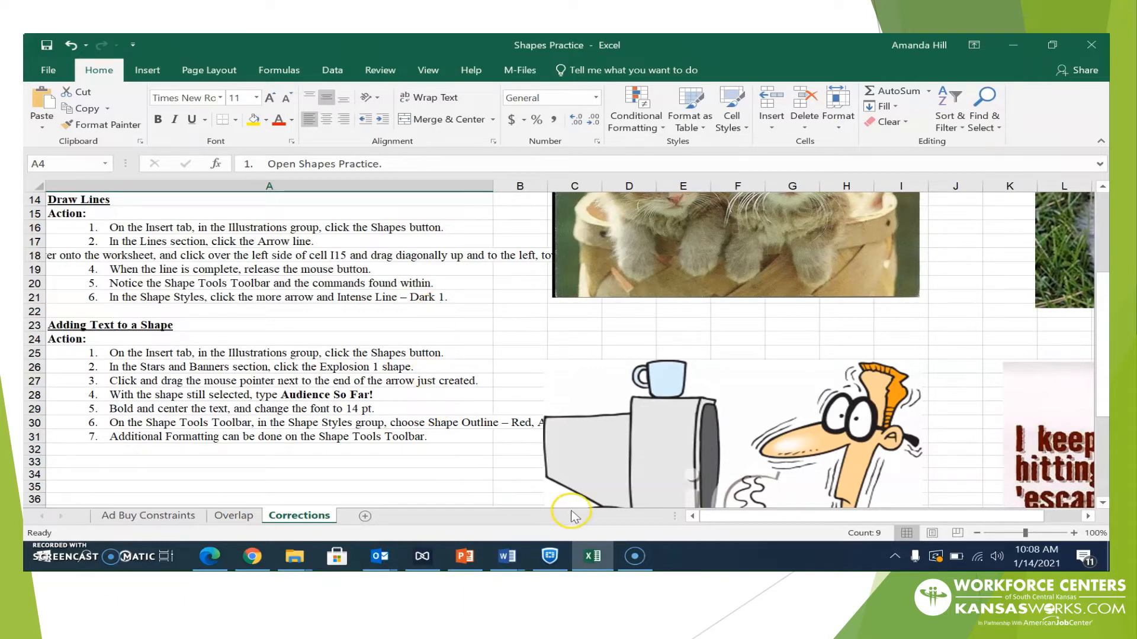
Step: Draw an arrow line about 0.97" high and 1.51" wide on the Ad Buy Constraints sheet, pointing diagonally up to the Audience total
{"action": "left_click", "coordinate": [131, 524]}
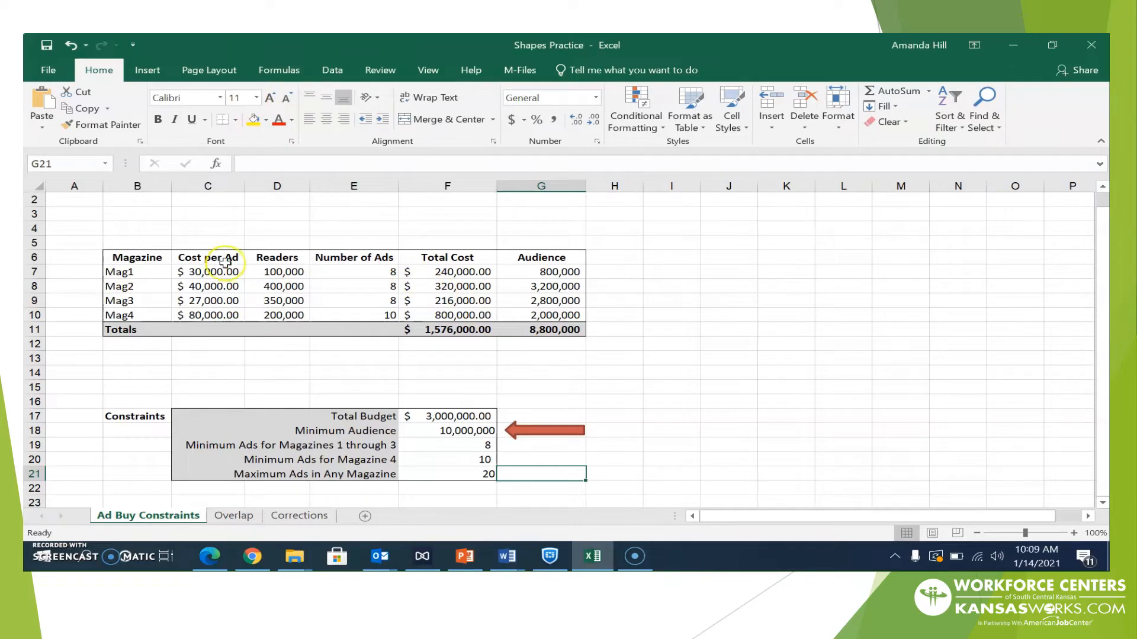
{"action": "left_click", "coordinate": [145, 70]}
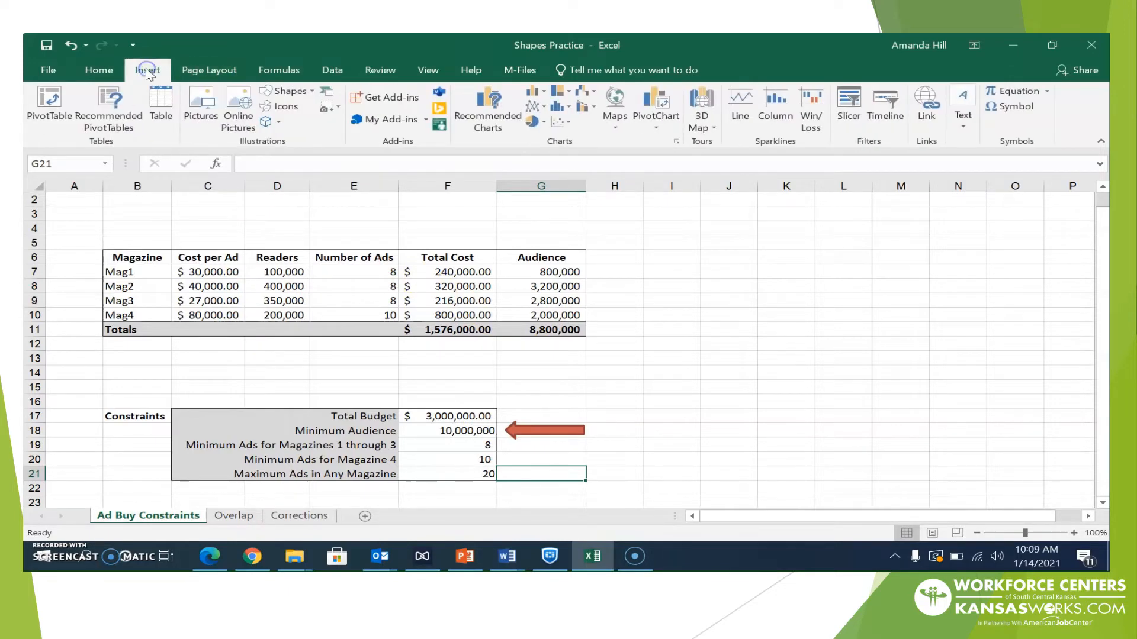
{"action": "left_click", "coordinate": [309, 91]}
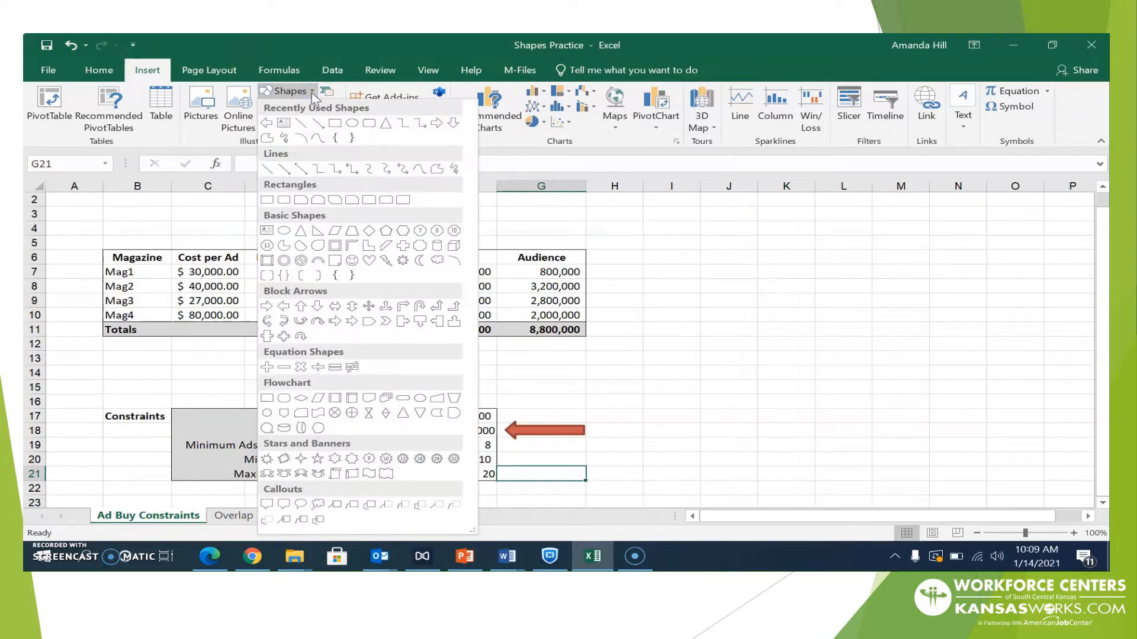
{"action": "left_click", "coordinate": [286, 172]}
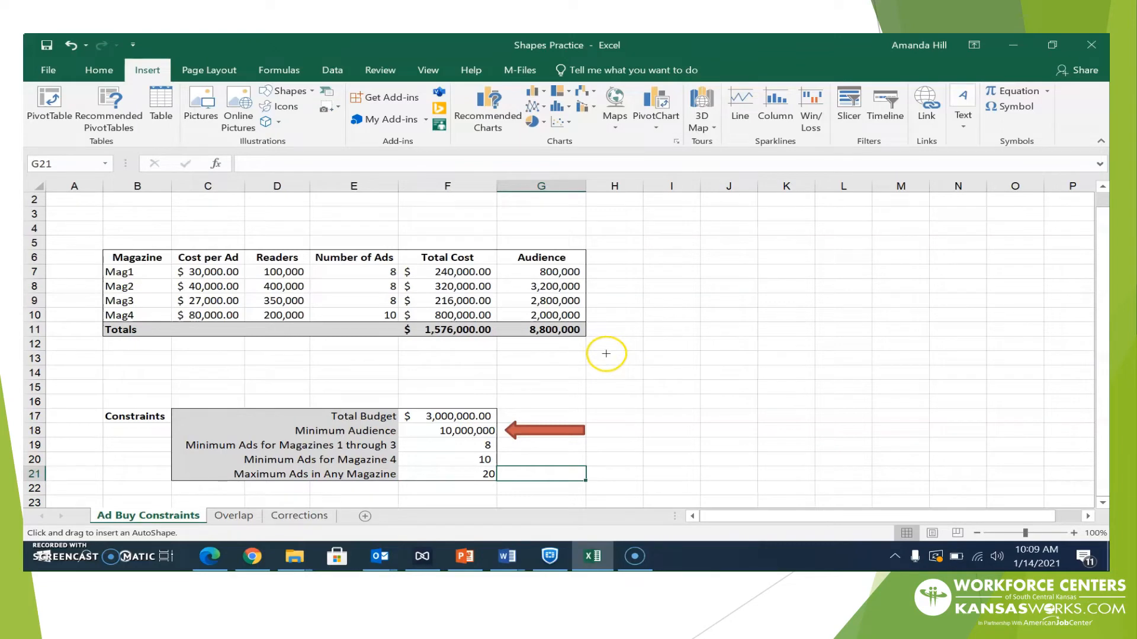
{"action": "mouse_move", "coordinate": [605, 354]}
{"action": "left_mouse_down"}
{"action": "mouse_move", "coordinate": [682, 372]}
{"action": "mouse_move", "coordinate": [581, 338]}
{"action": "mouse_move", "coordinate": [705, 383]}
{"action": "mouse_move", "coordinate": [703, 407]}
{"action": "left_mouse_up"}
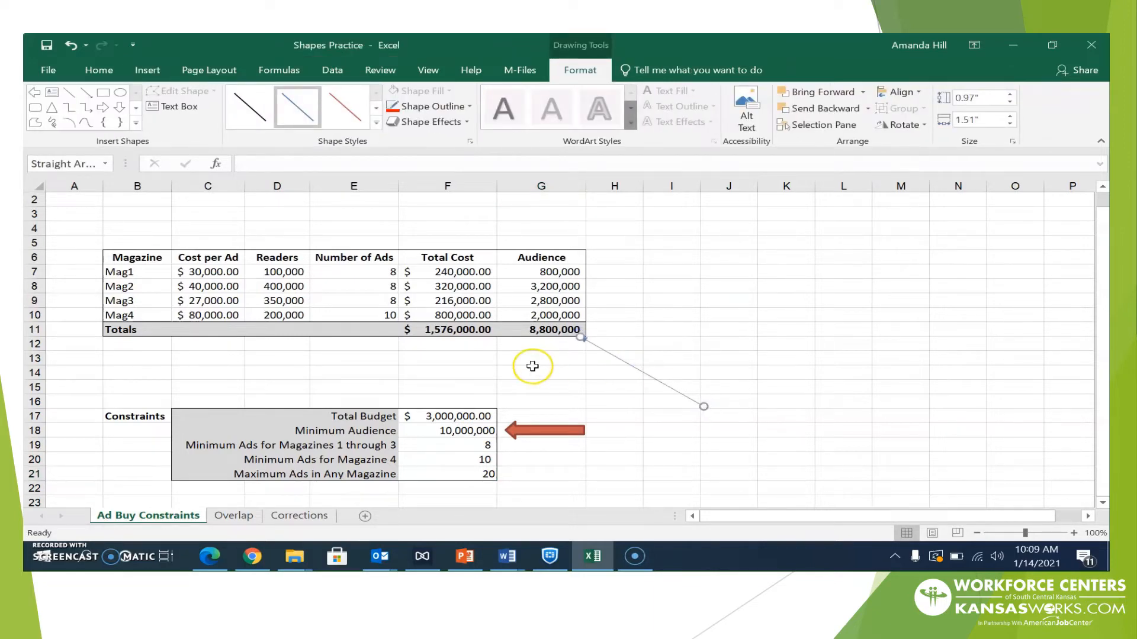
Step: Apply the Intense Line - Dark 1 style from the Corrections instructions to the arrow line at the Audience total and deselect it
{"action": "left_click", "coordinate": [470, 142]}
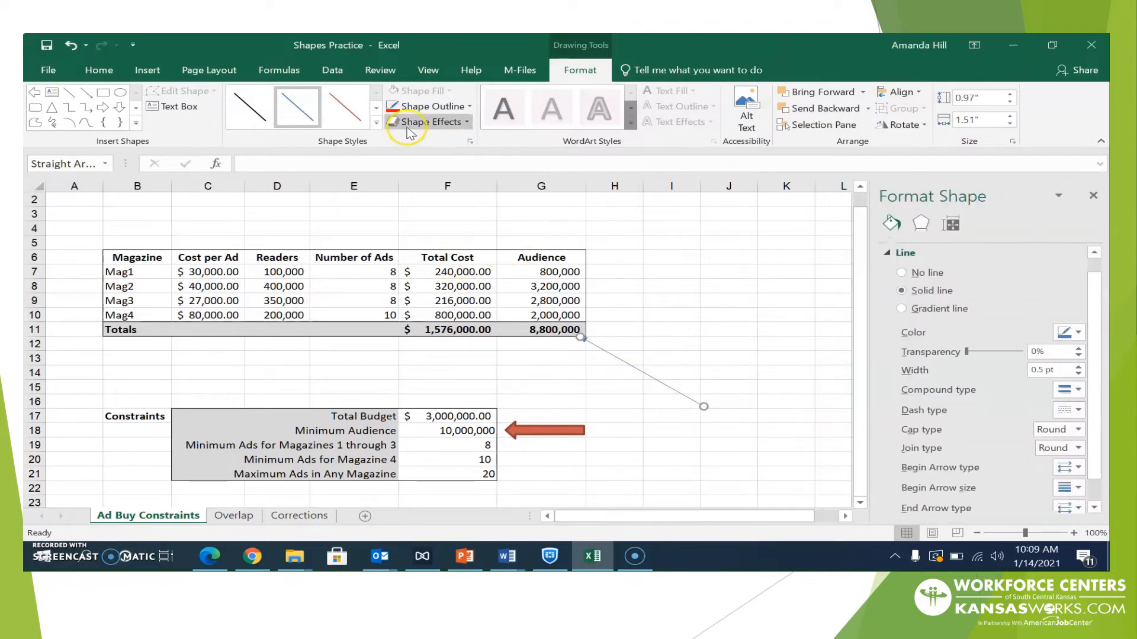
{"action": "left_click", "coordinate": [376, 124]}
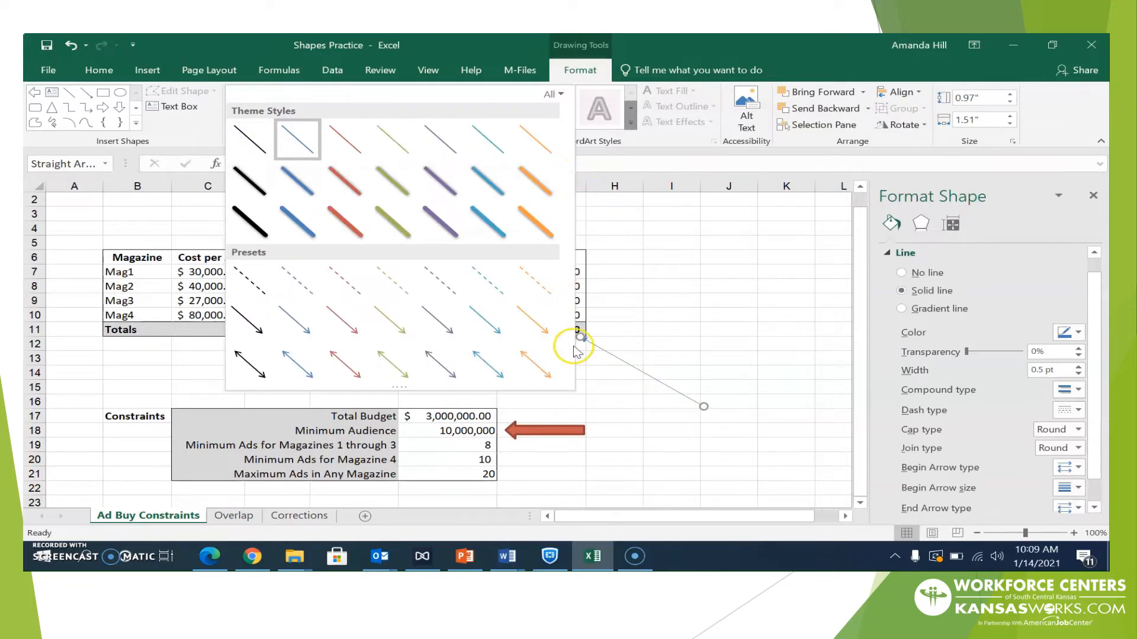
{"action": "left_click", "coordinate": [299, 516]}
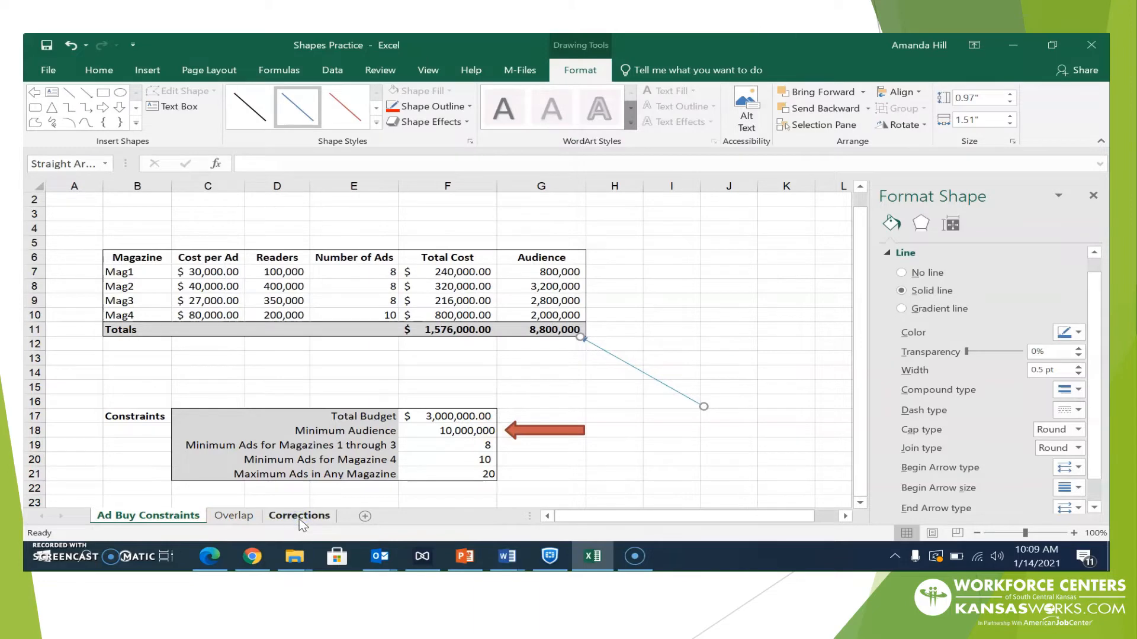
{"action": "left_click", "coordinate": [299, 516]}
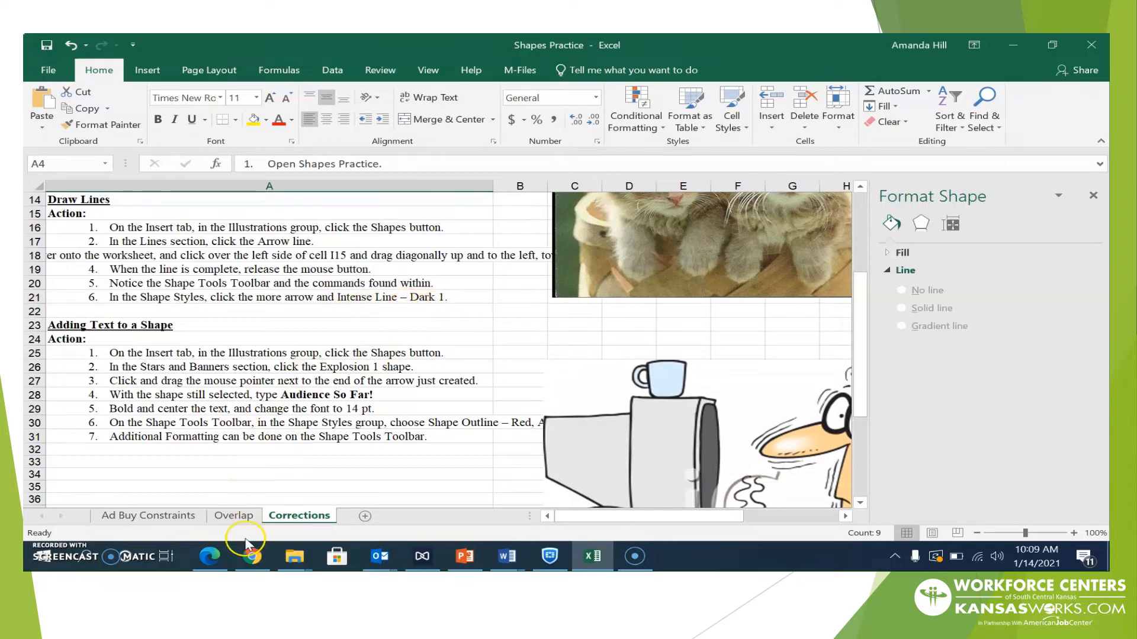
{"action": "left_click", "coordinate": [148, 516]}
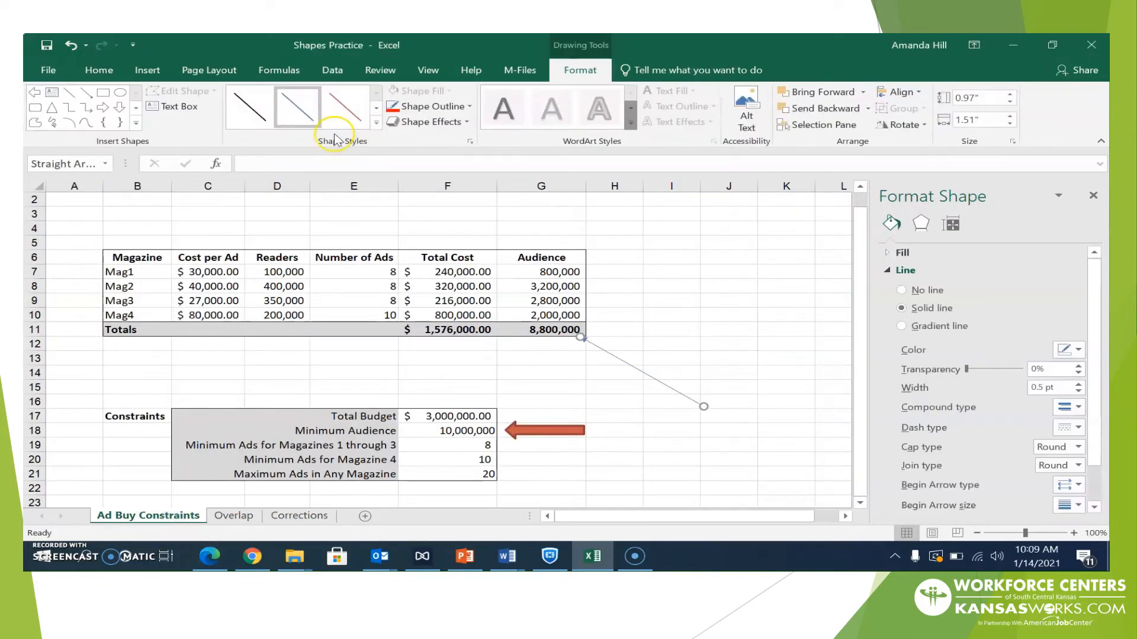
{"action": "left_click", "coordinate": [373, 122]}
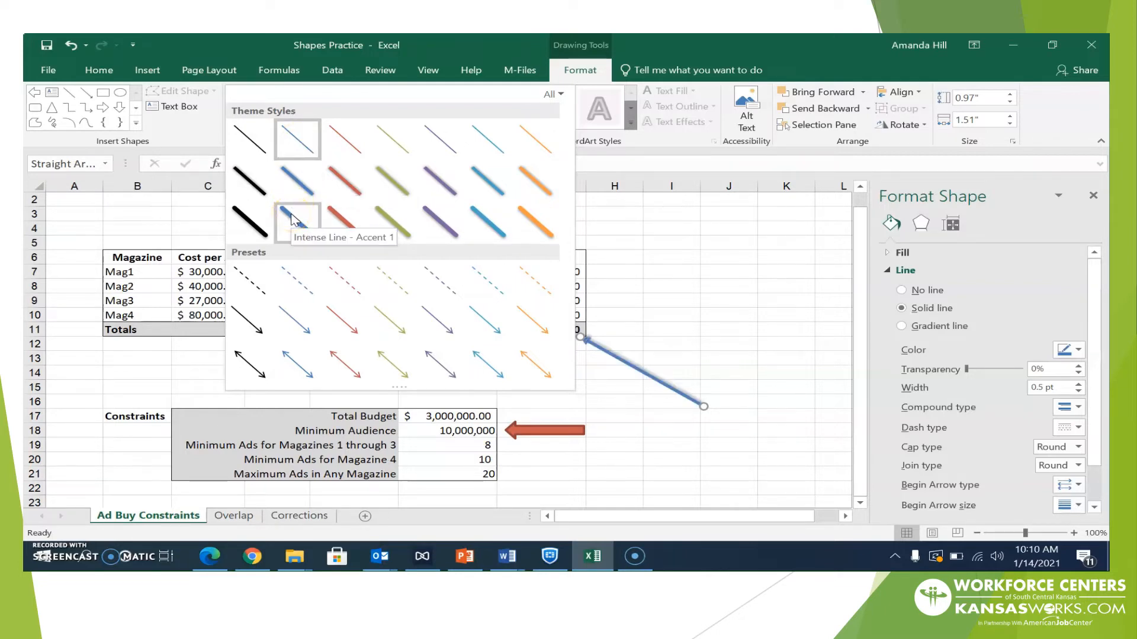
{"action": "left_click", "coordinate": [257, 230]}
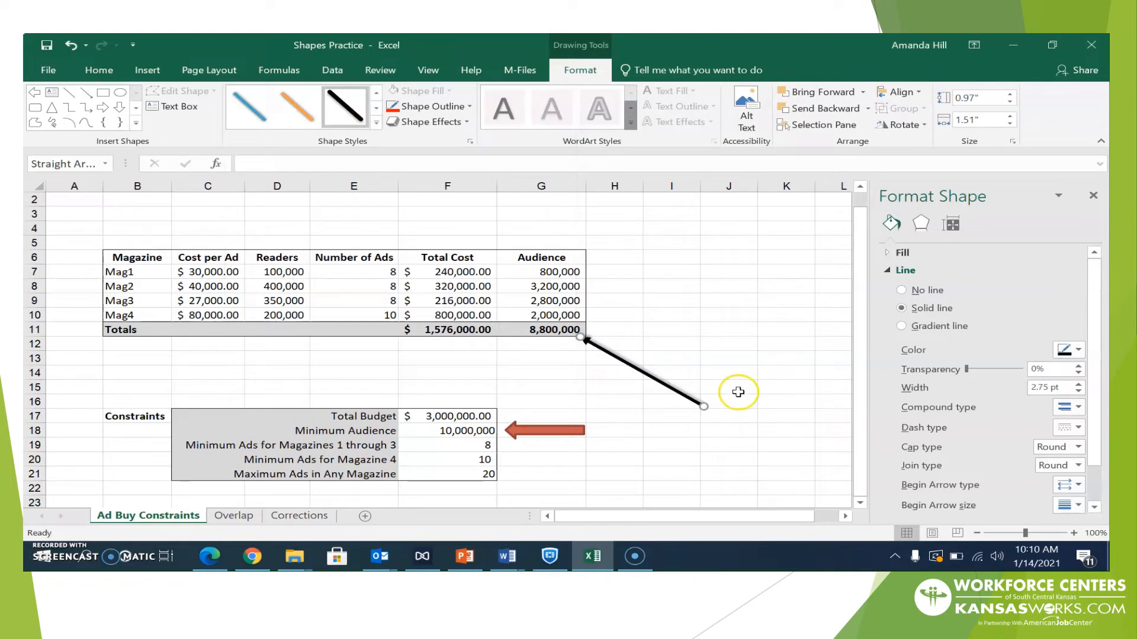
{"action": "left_click", "coordinate": [756, 372]}
{"action": "left_click", "coordinate": [677, 426]}
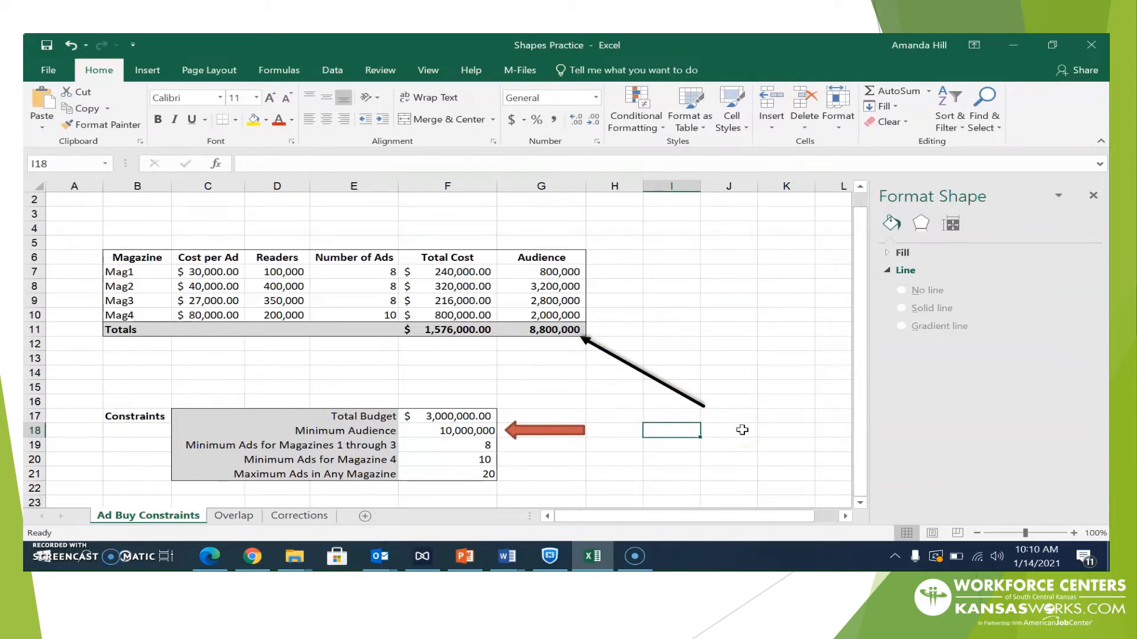
Step: Add a Double Wave banner about 0.69" high and 2.65" wide at the black arrow's tail, containing the text "Audience So far"
{"action": "left_click", "coordinate": [276, 518]}
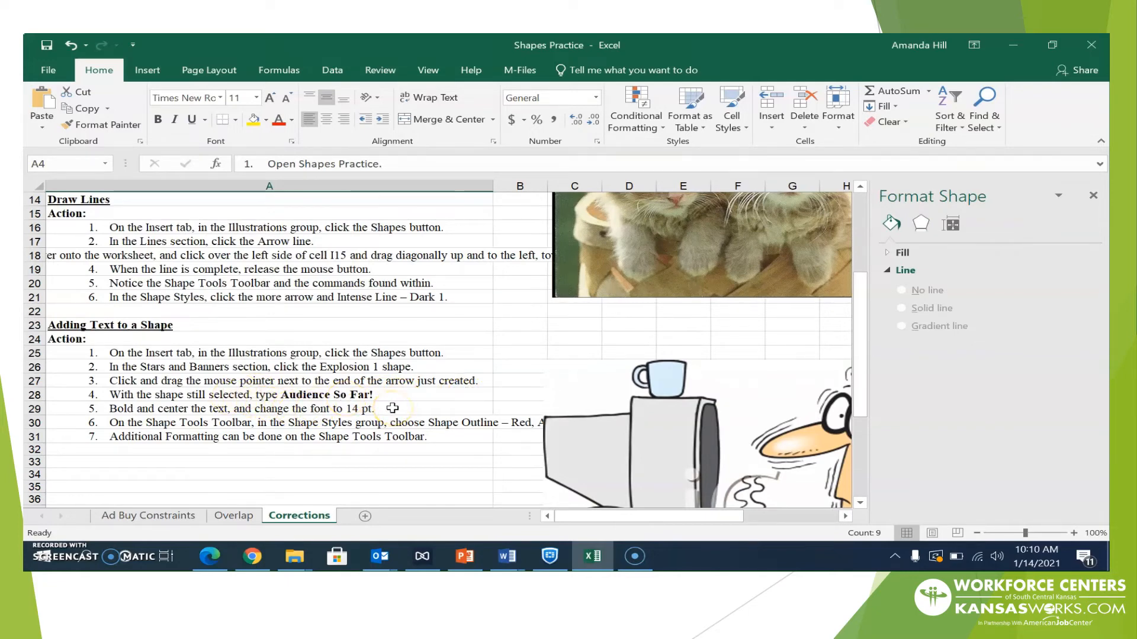
{"action": "left_click", "coordinate": [156, 517]}
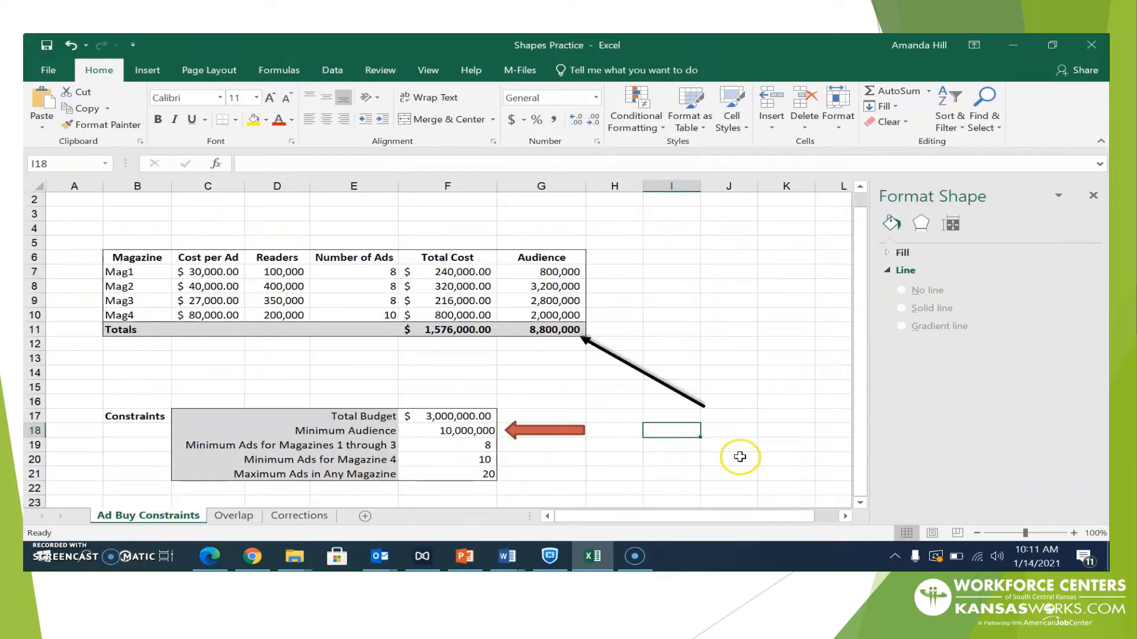
{"action": "left_click", "coordinate": [148, 73]}
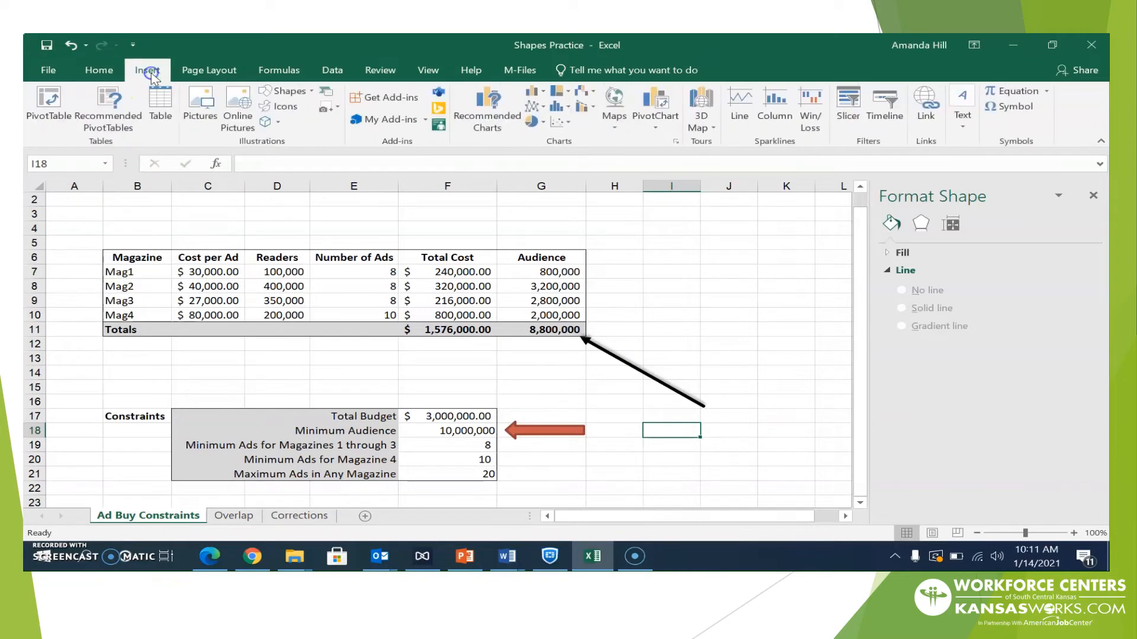
{"action": "left_click", "coordinate": [290, 93]}
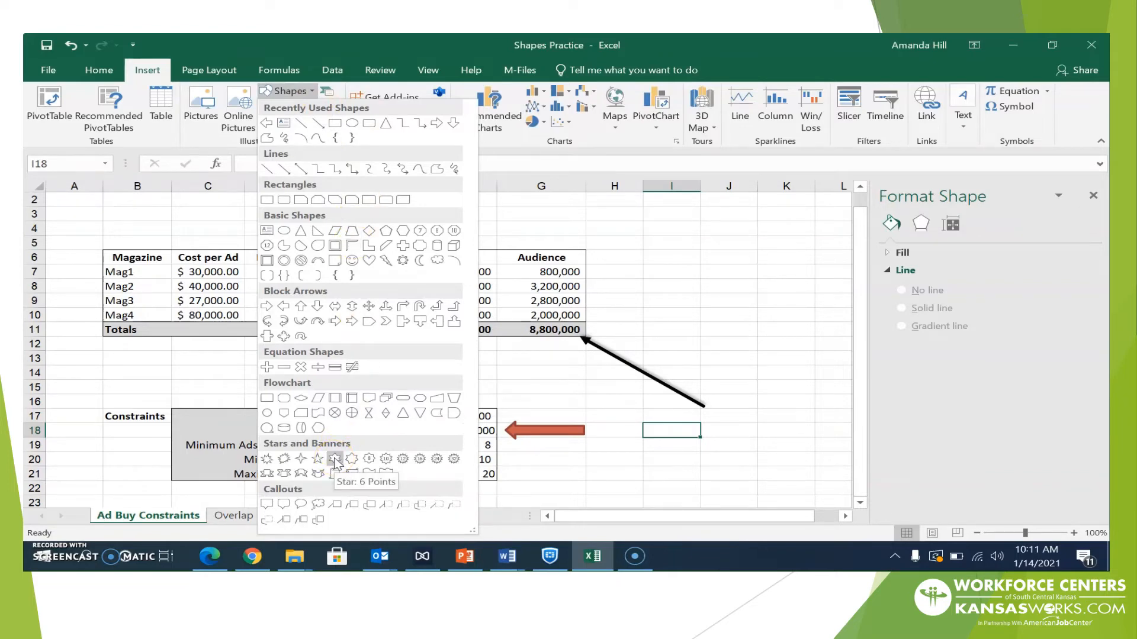
{"action": "left_click", "coordinate": [268, 460]}
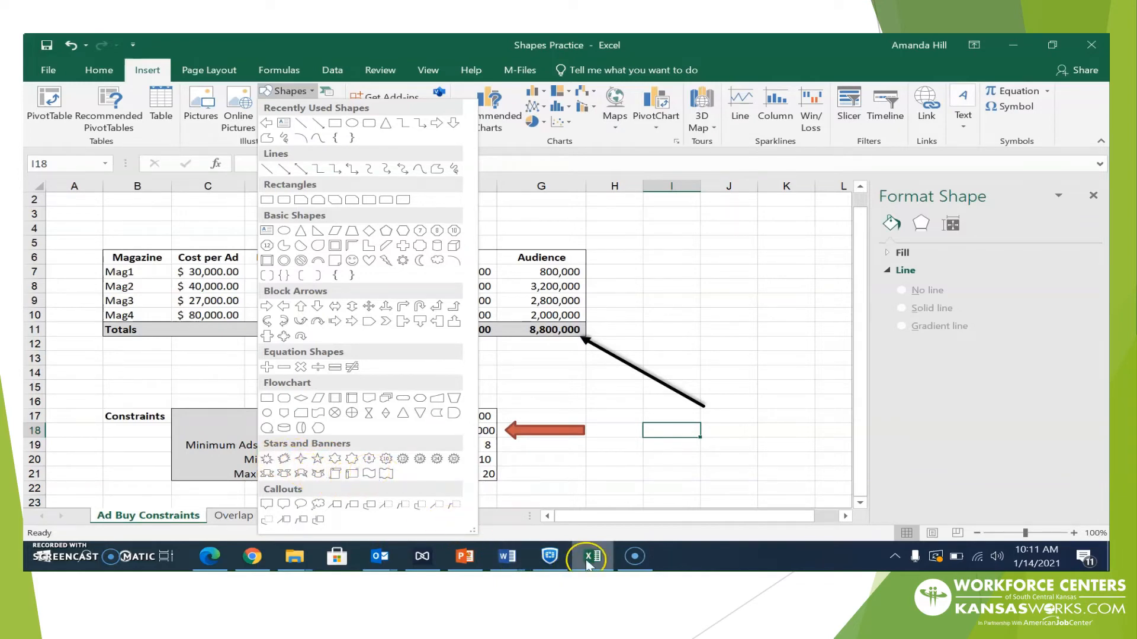
{"action": "mouse_move", "coordinate": [588, 563]}
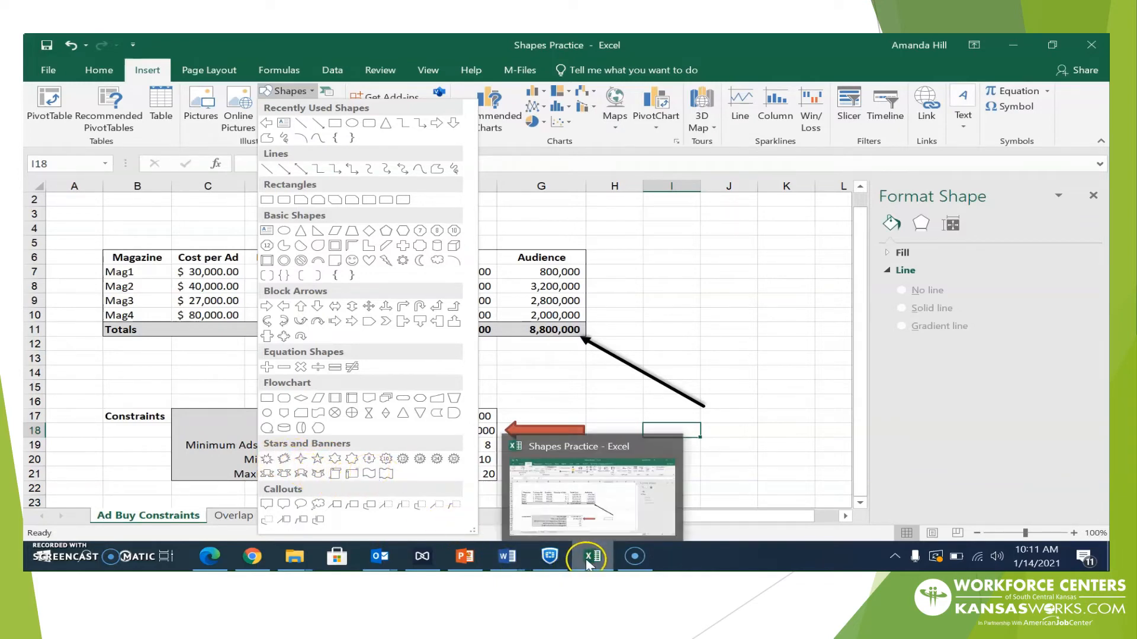
{"action": "left_click", "coordinate": [386, 473]}
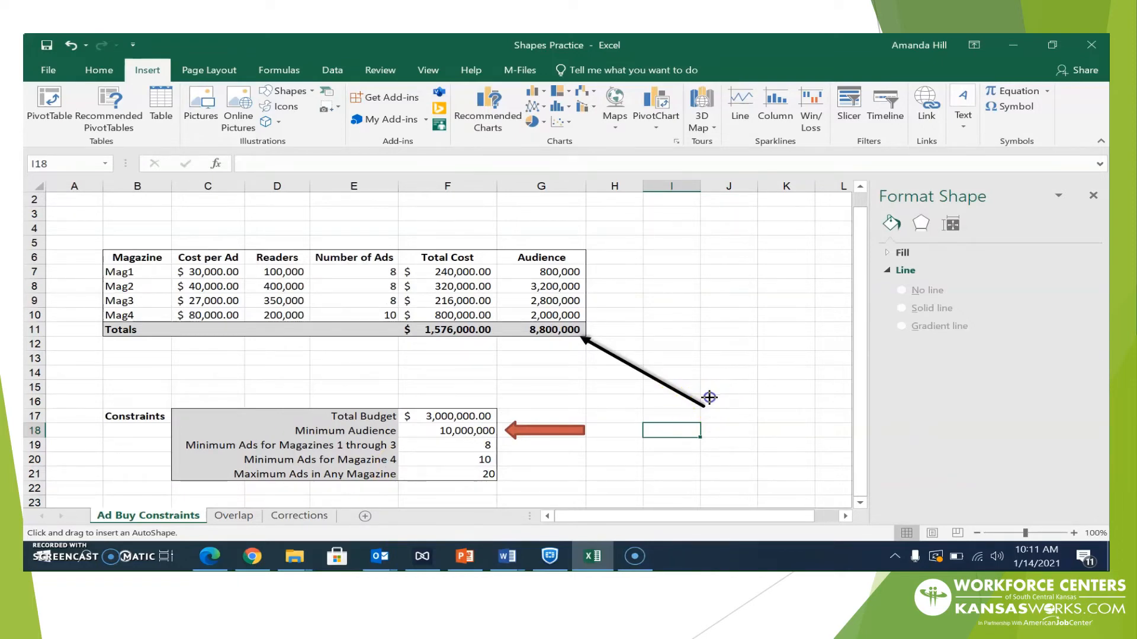
{"action": "mouse_move", "coordinate": [709, 398]}
{"action": "left_mouse_down"}
{"action": "mouse_move", "coordinate": [843, 439]}
{"action": "mouse_move", "coordinate": [662, 446]}
{"action": "left_mouse_up"}
{"action": "left_click", "coordinate": [586, 431]}
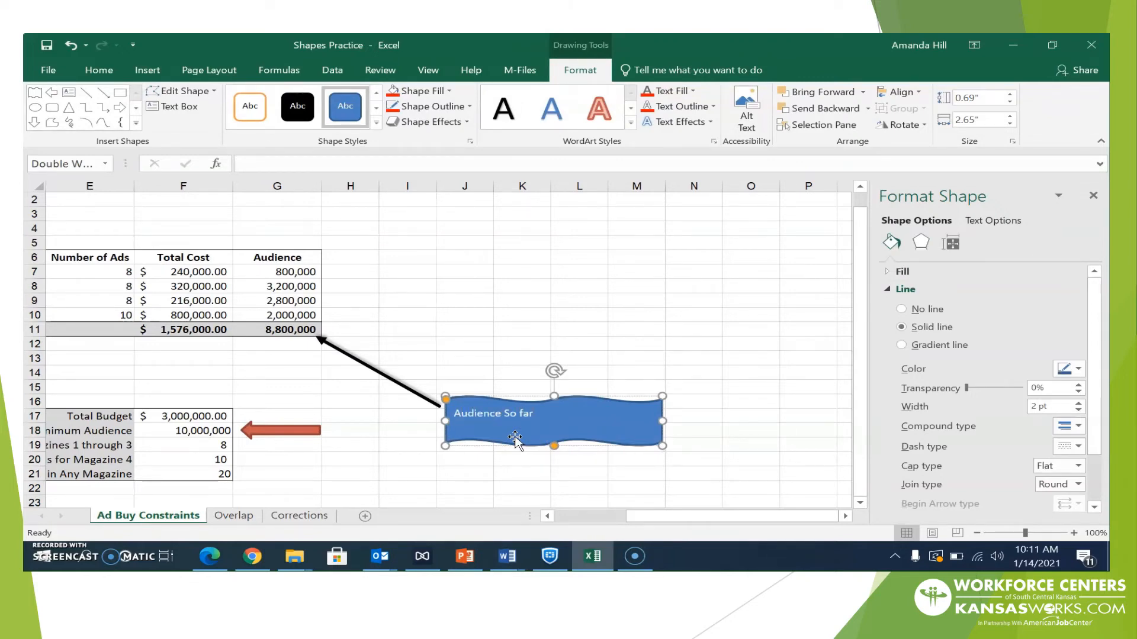
{"action": "left_click", "coordinate": [506, 472]}
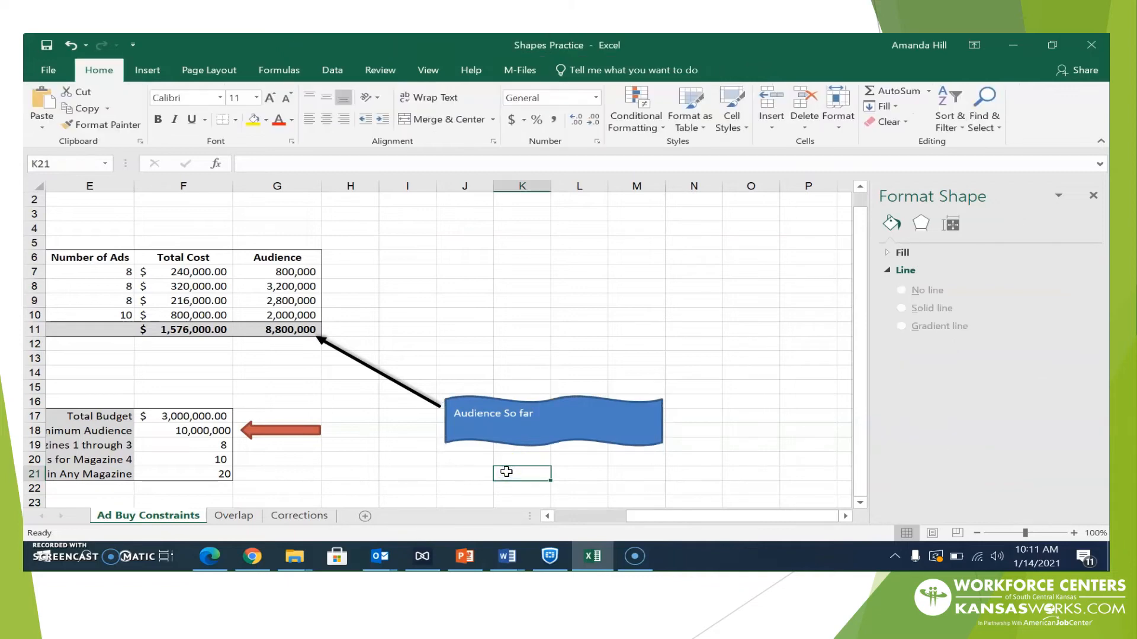
Step: Following the Corrections instructions, make the wave banner's text bold, centered and 14 pt, shifting the banner slightly away from the arrow
{"action": "left_click", "coordinate": [316, 515]}
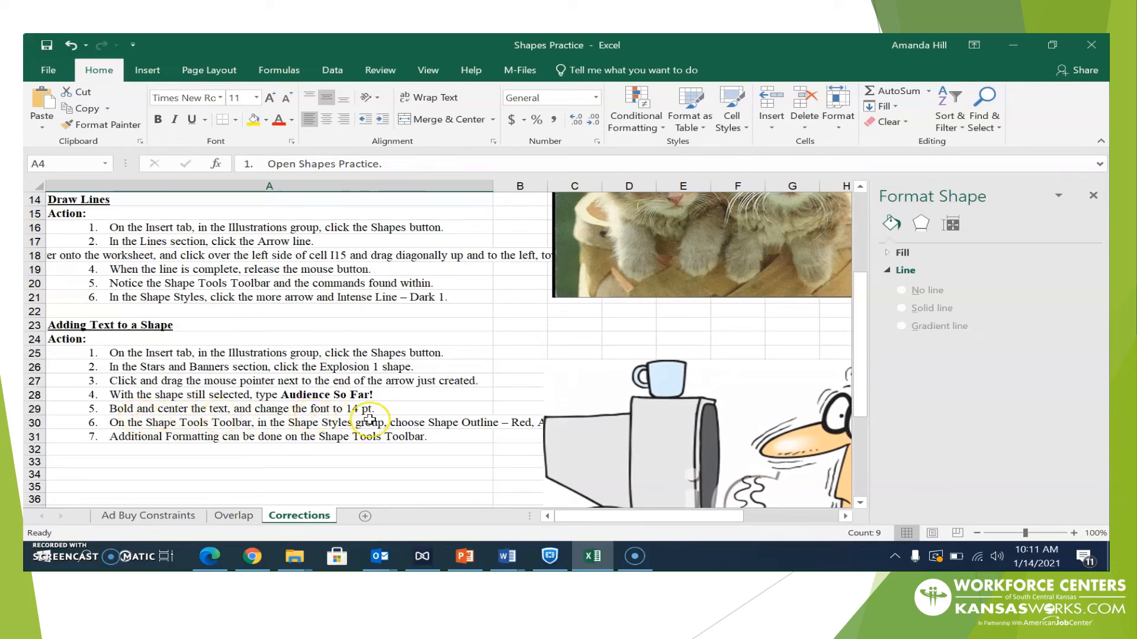
{"action": "left_click", "coordinate": [121, 517]}
{"action": "left_click", "coordinate": [515, 425]}
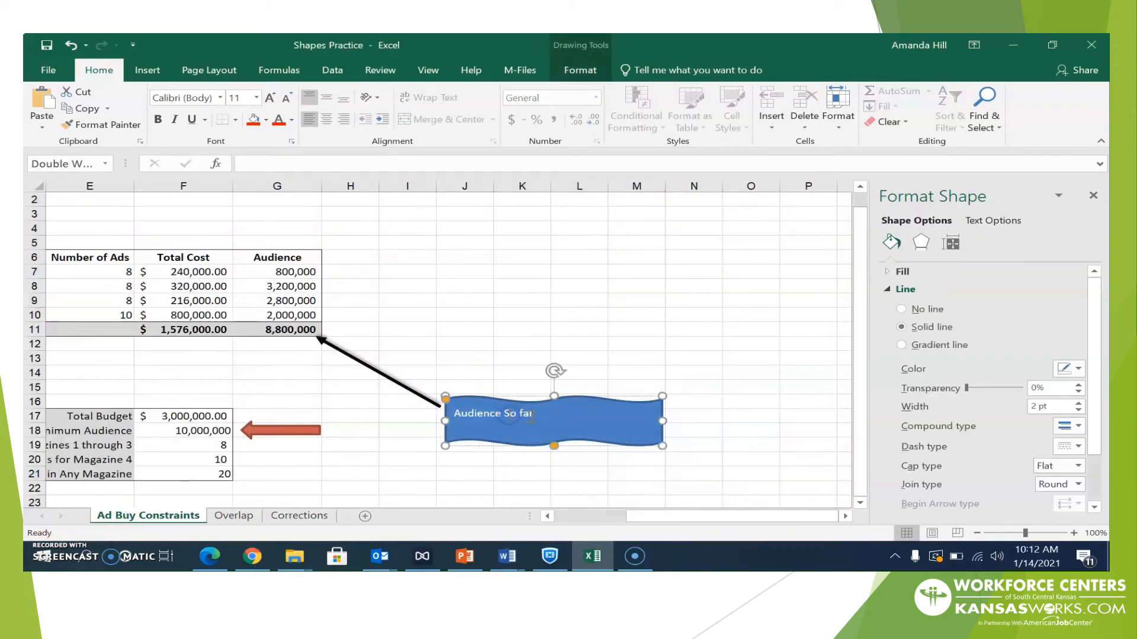
{"action": "mouse_move", "coordinate": [541, 417]}
{"action": "left_mouse_down"}
{"action": "mouse_move", "coordinate": [527, 418]}
{"action": "mouse_move", "coordinate": [546, 420]}
{"action": "left_mouse_up"}
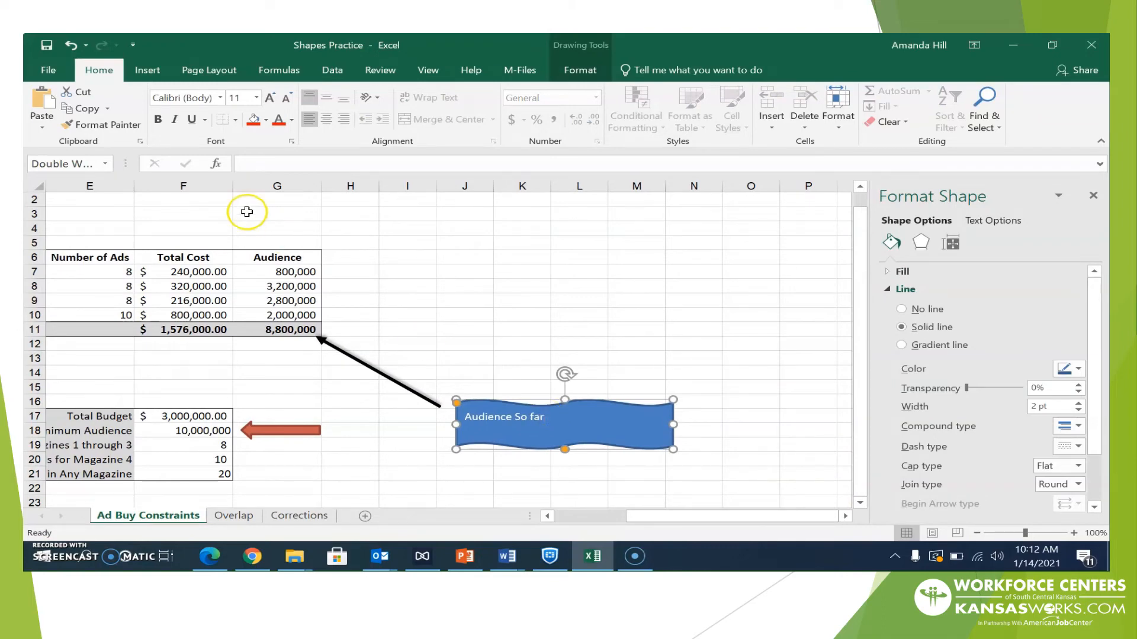
{"action": "left_click", "coordinate": [158, 120]}
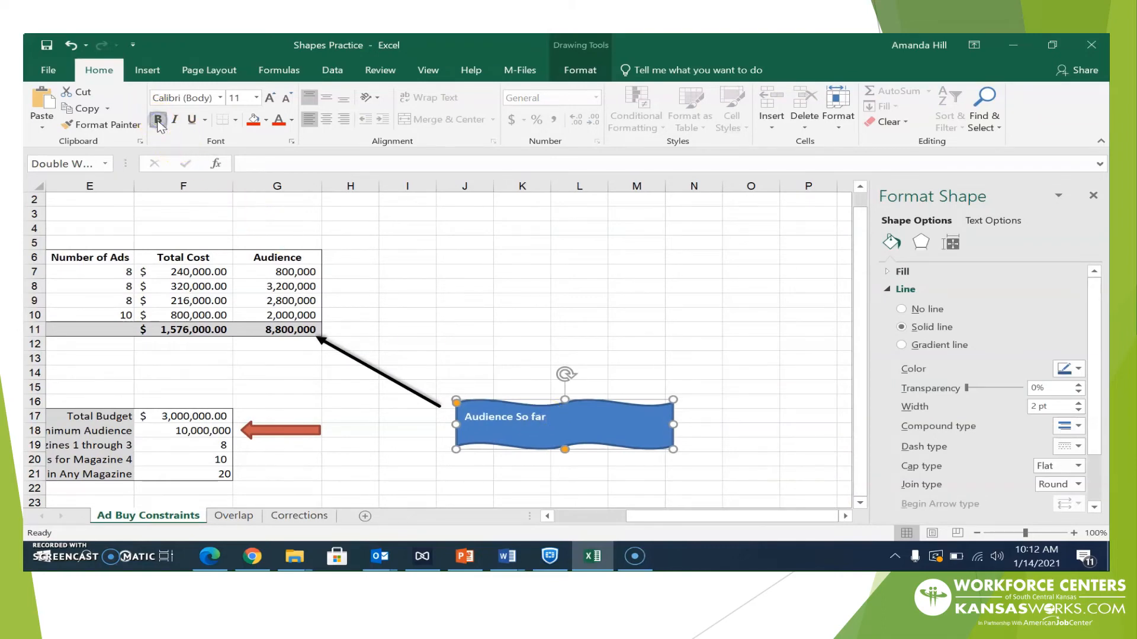
{"action": "left_click", "coordinate": [332, 125]}
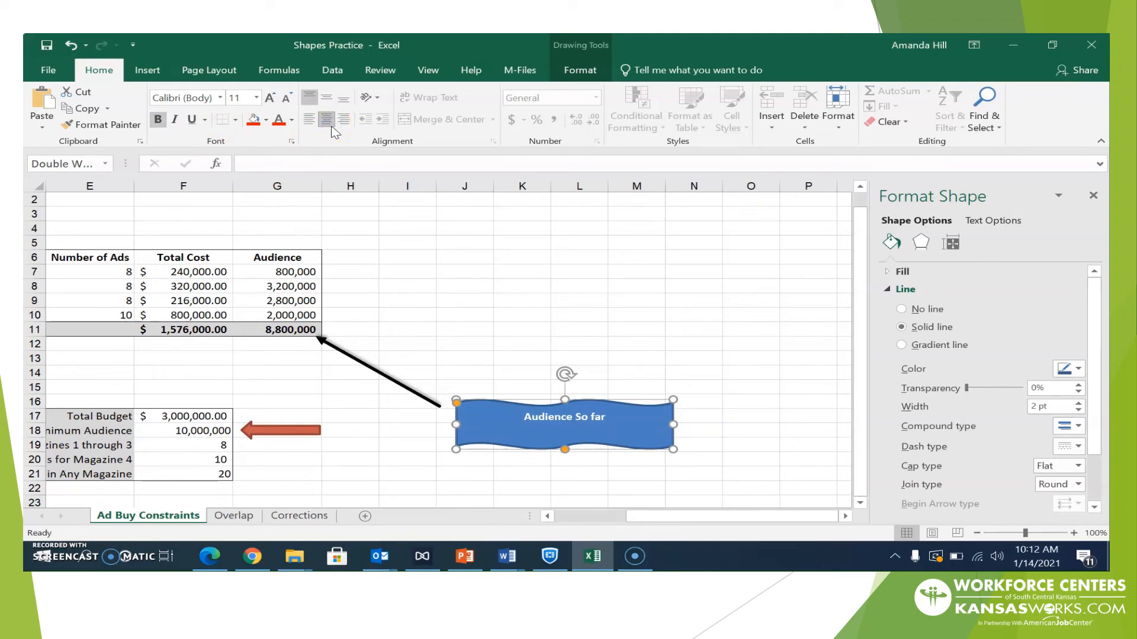
{"action": "left_click", "coordinate": [256, 98]}
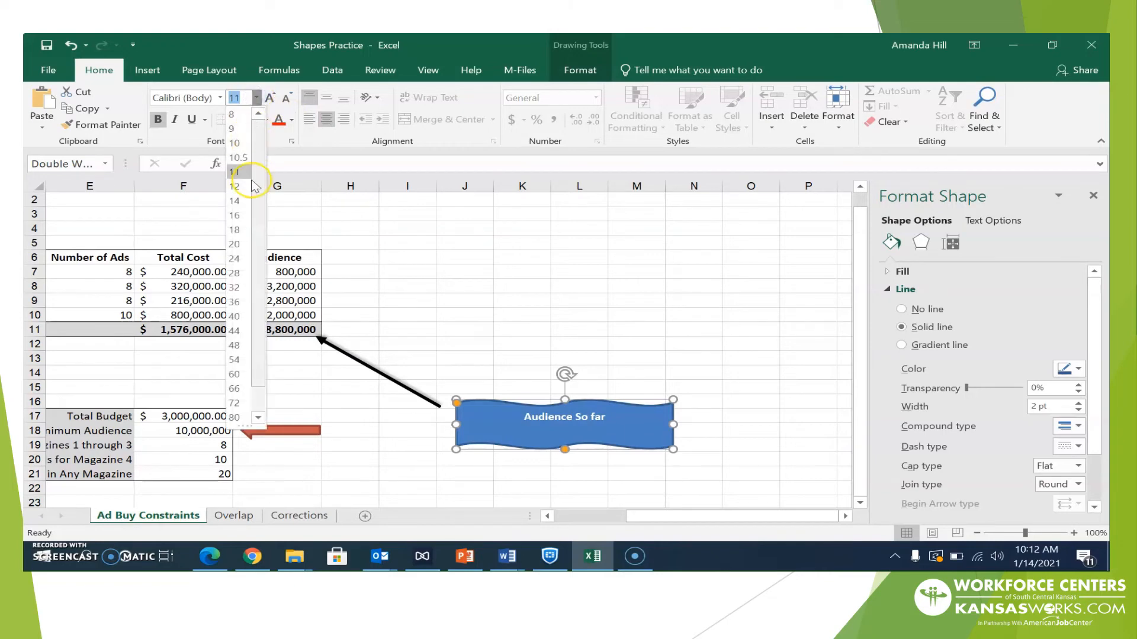
{"action": "left_click", "coordinate": [243, 200]}
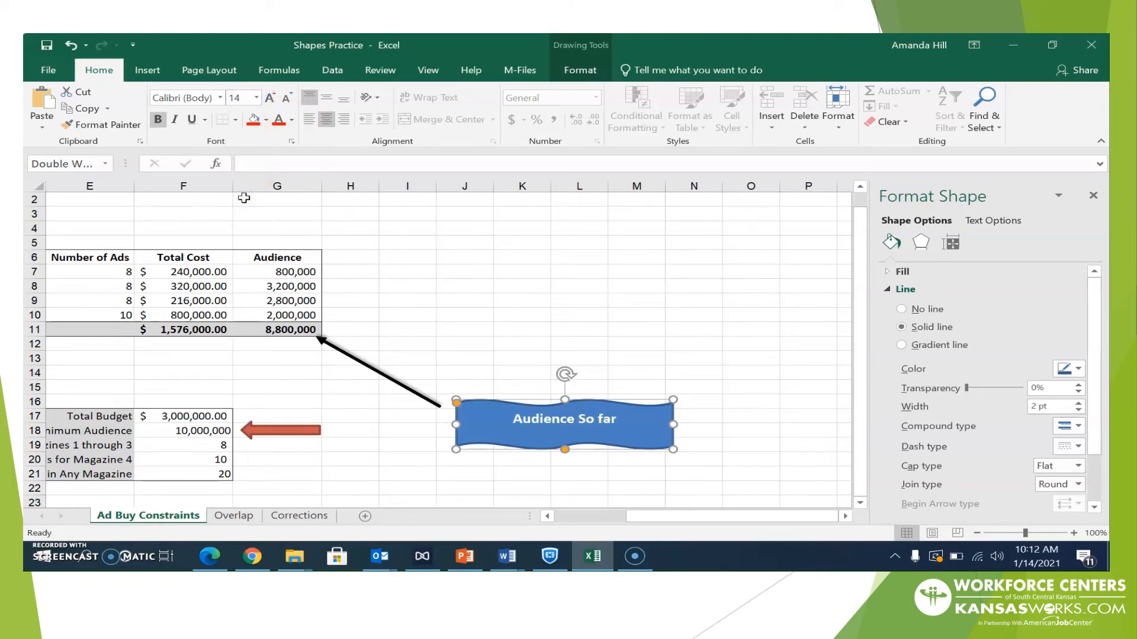
Step: Move the computer cartoon on the Corrections sheet off the Shape Outline instruction, read it, and return to the Ad Buy Constraints sheet
{"action": "left_click", "coordinate": [299, 516]}
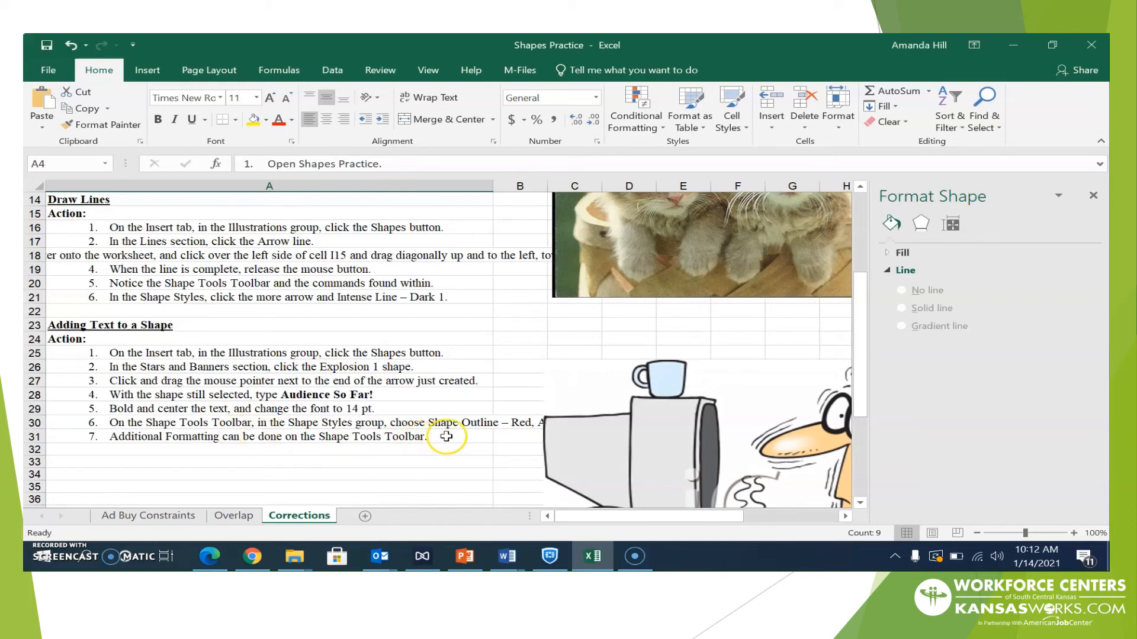
{"action": "left_click", "coordinate": [570, 444]}
{"action": "left_click_drag", "start_coordinate": [570, 444], "coordinate": [612, 440]}
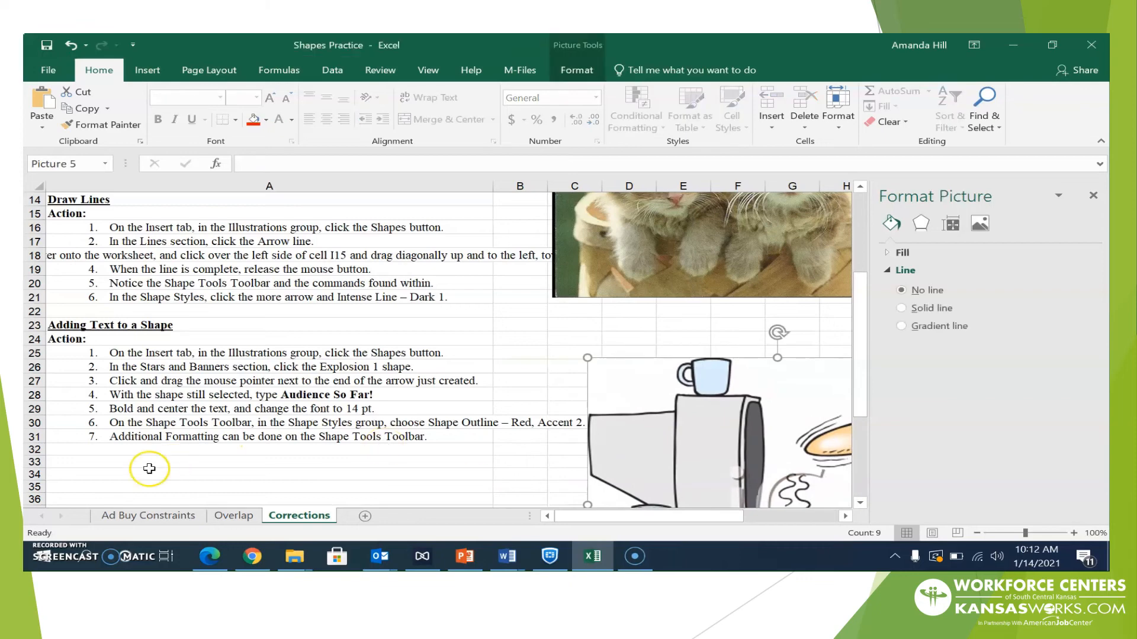
{"action": "left_click", "coordinate": [129, 523]}
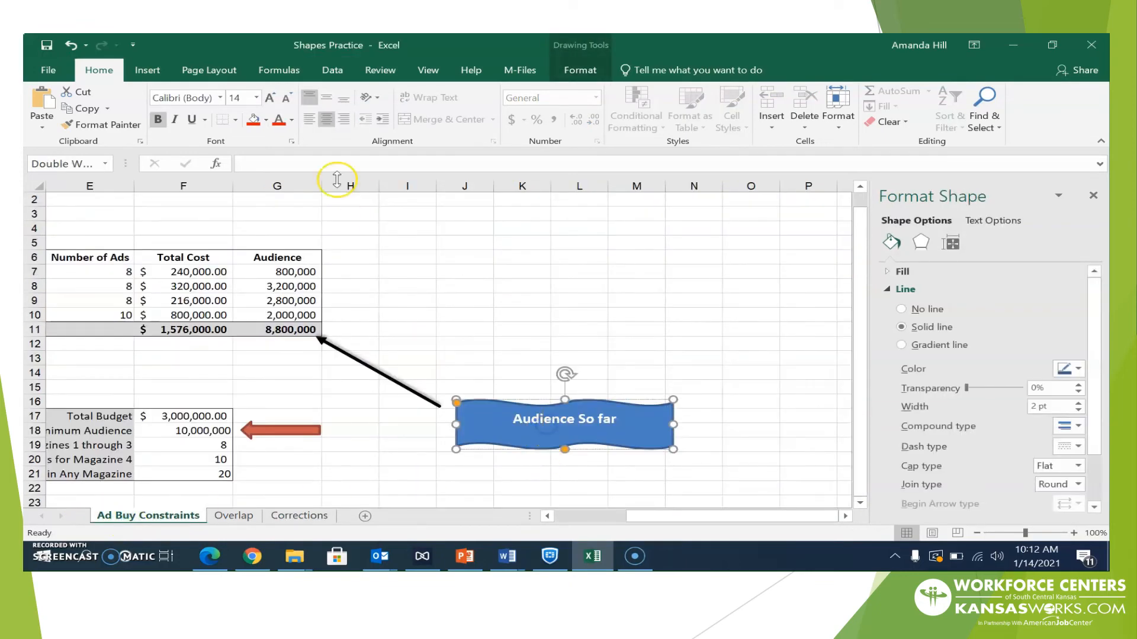
Step: Apply the third-row red theme style with a white outline to the "Audience So far" banner and deselect it
{"action": "left_click", "coordinate": [151, 71]}
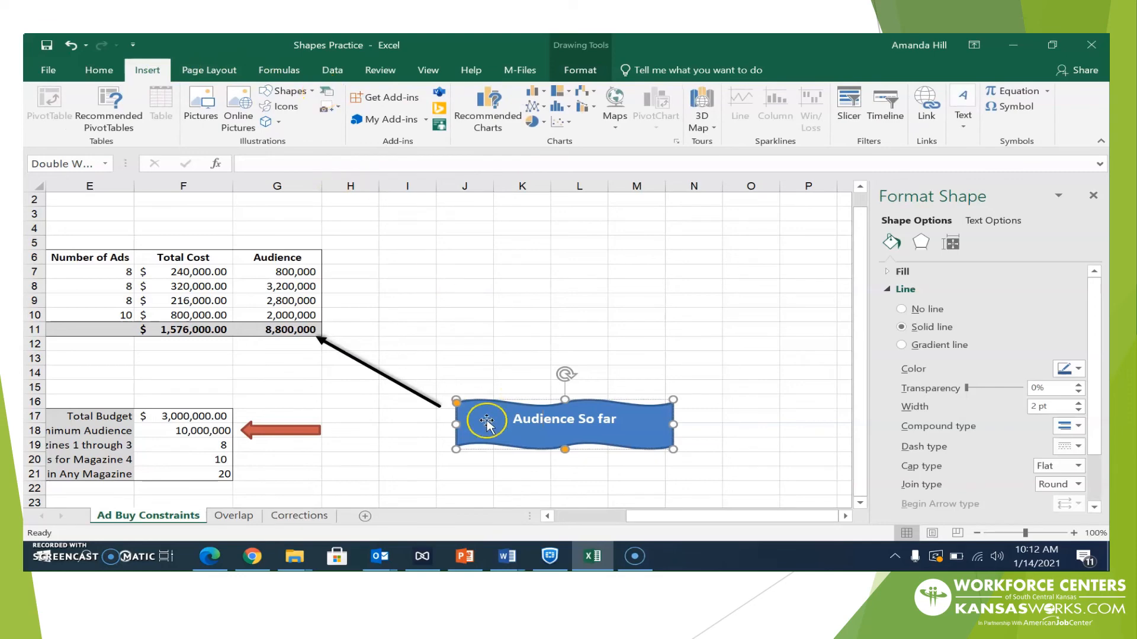
{"action": "left_click", "coordinate": [592, 74]}
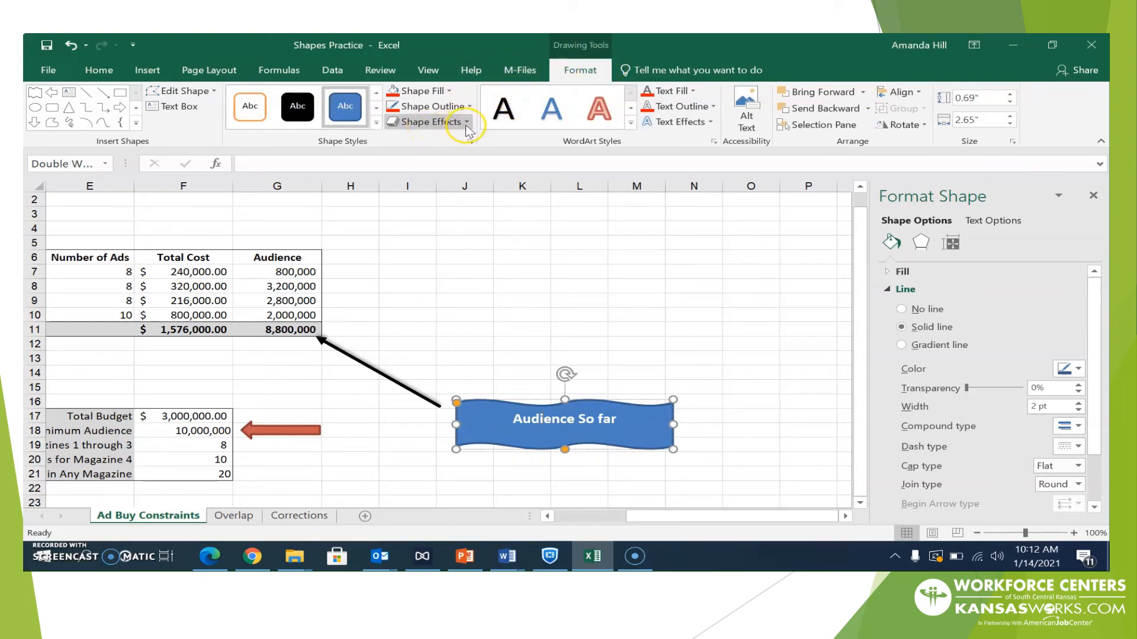
{"action": "left_click", "coordinate": [376, 123]}
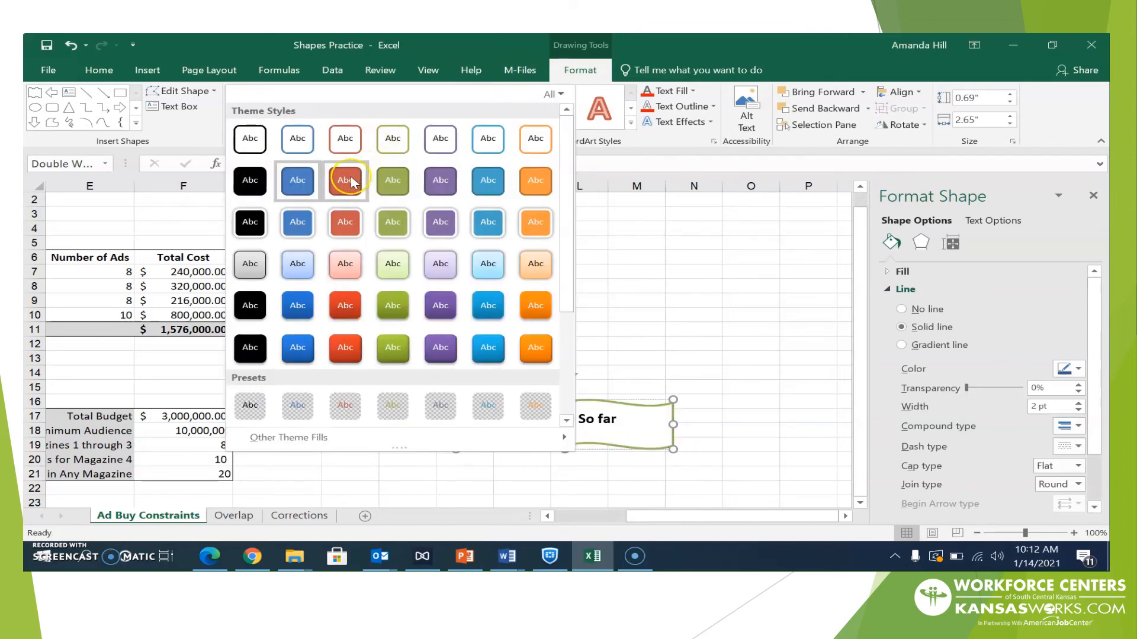
{"action": "left_click", "coordinate": [346, 223]}
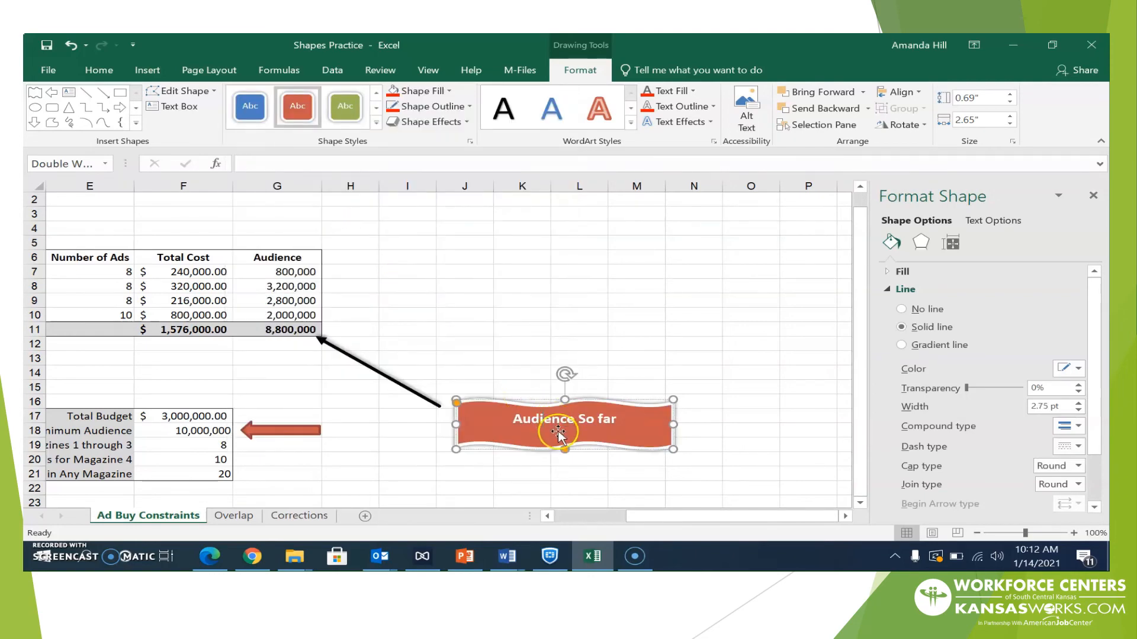
{"action": "left_click", "coordinate": [524, 372]}
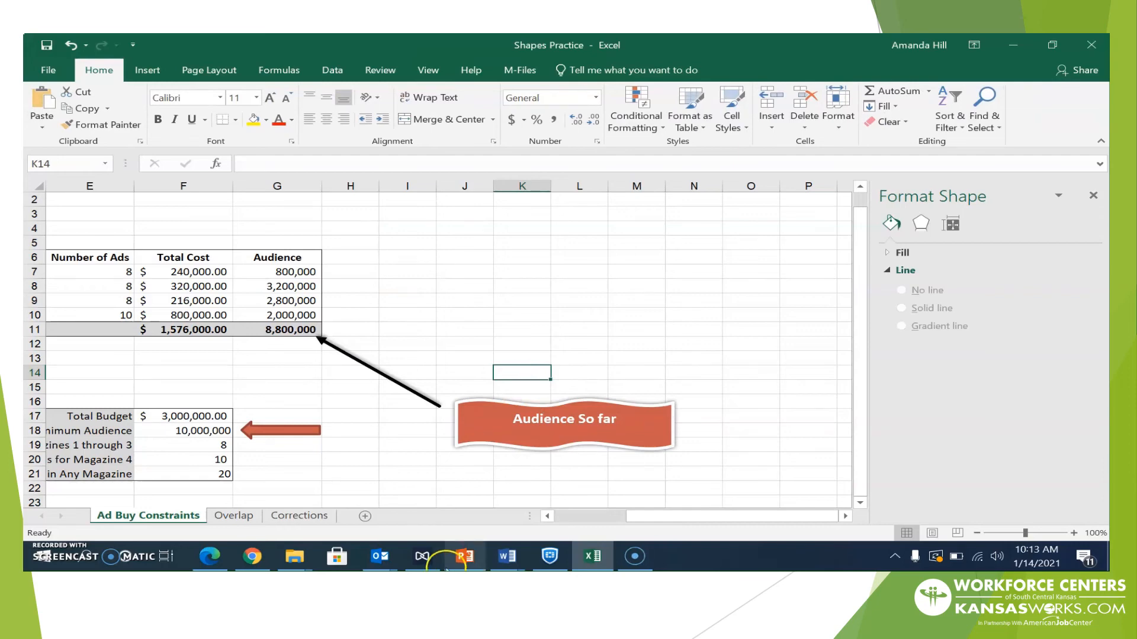
Step: Following the additional formatting instruction on the Corrections sheet, add a red glow to the "Audience So far" banner, then return to the Corrections sheet
{"action": "left_click", "coordinate": [309, 516]}
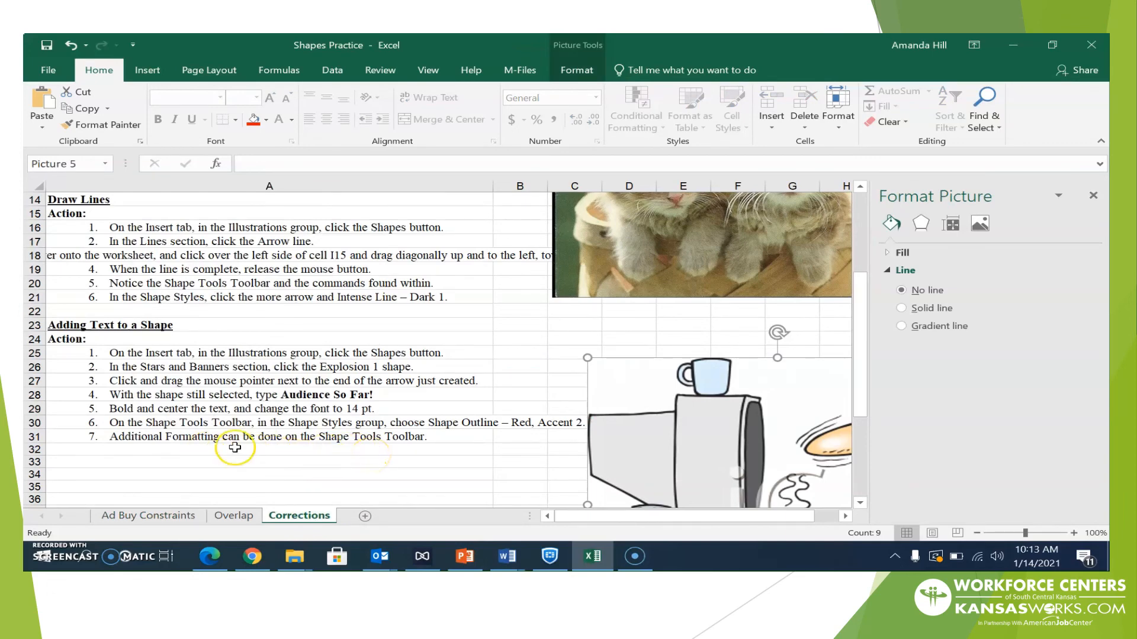
{"action": "left_click", "coordinate": [127, 500]}
{"action": "left_click", "coordinate": [134, 516]}
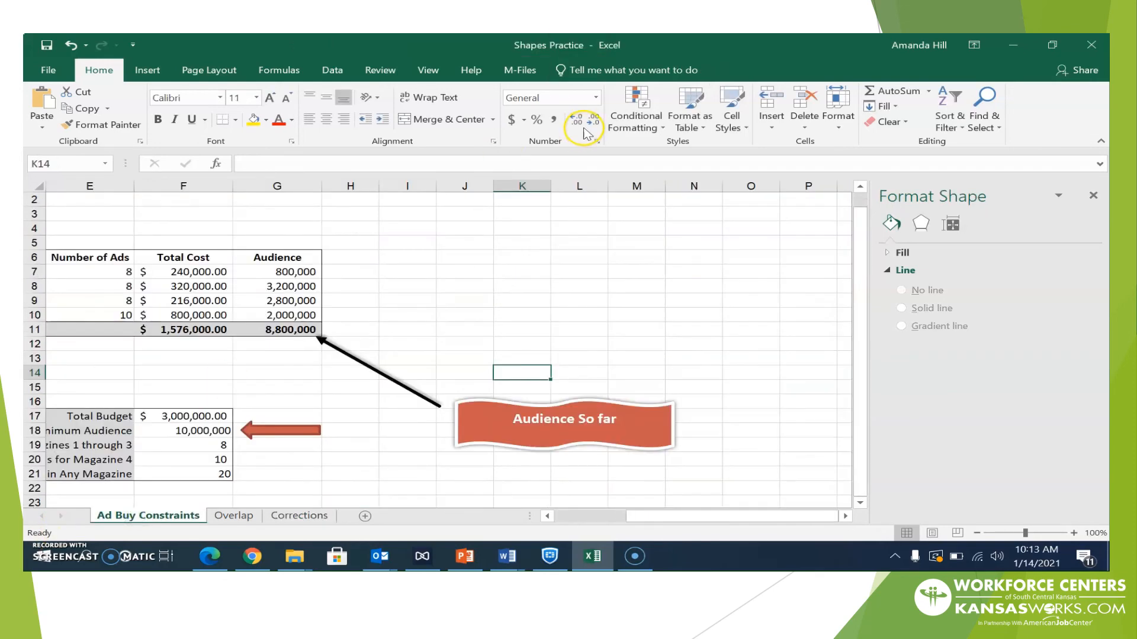
{"action": "left_click", "coordinate": [629, 426]}
{"action": "left_click", "coordinate": [146, 70]}
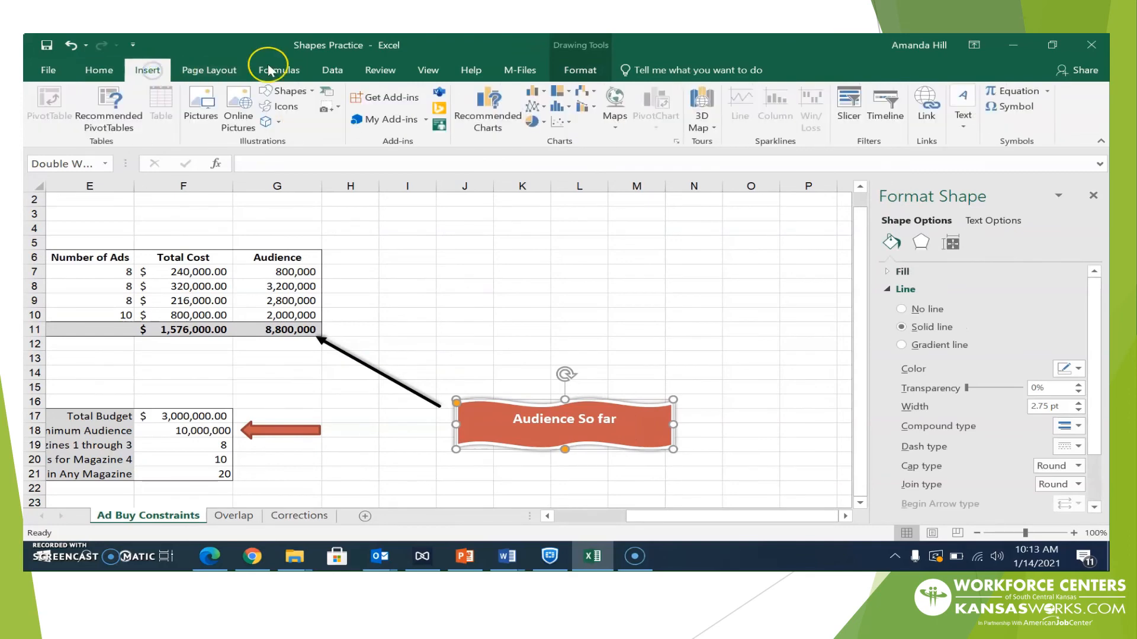
{"action": "left_click", "coordinate": [580, 70]}
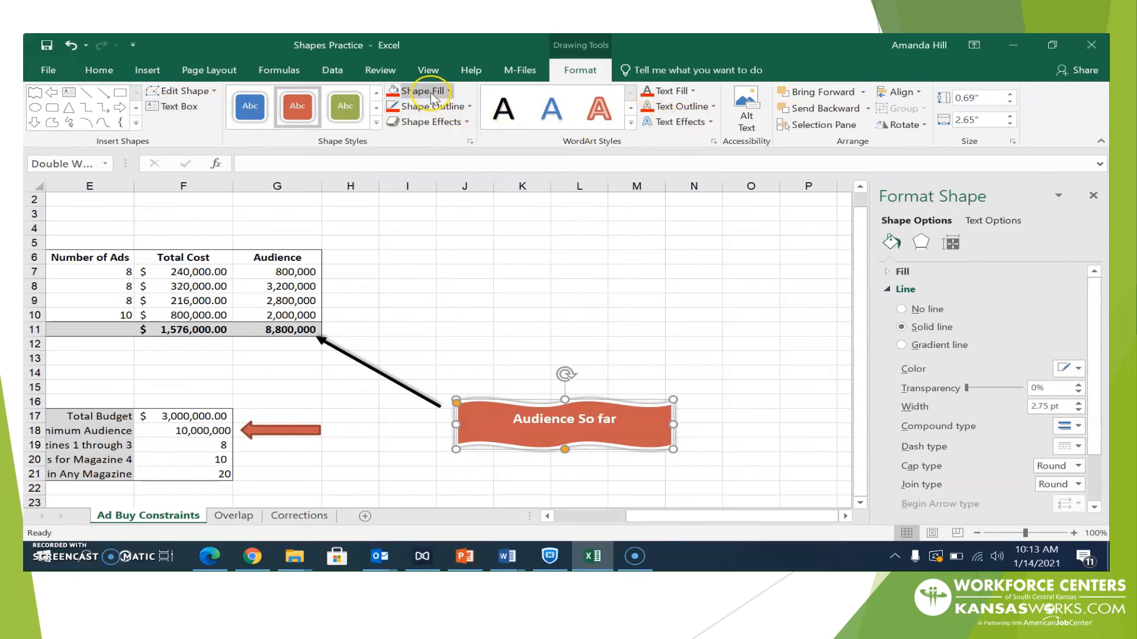
{"action": "left_click", "coordinate": [441, 124]}
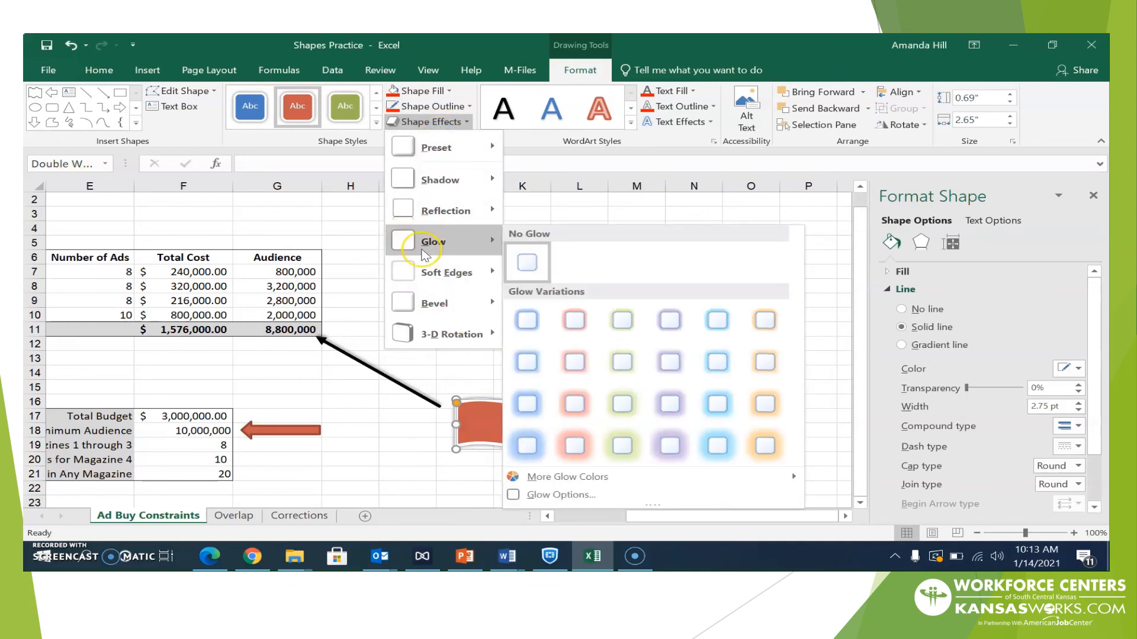
{"action": "mouse_move", "coordinate": [438, 243]}
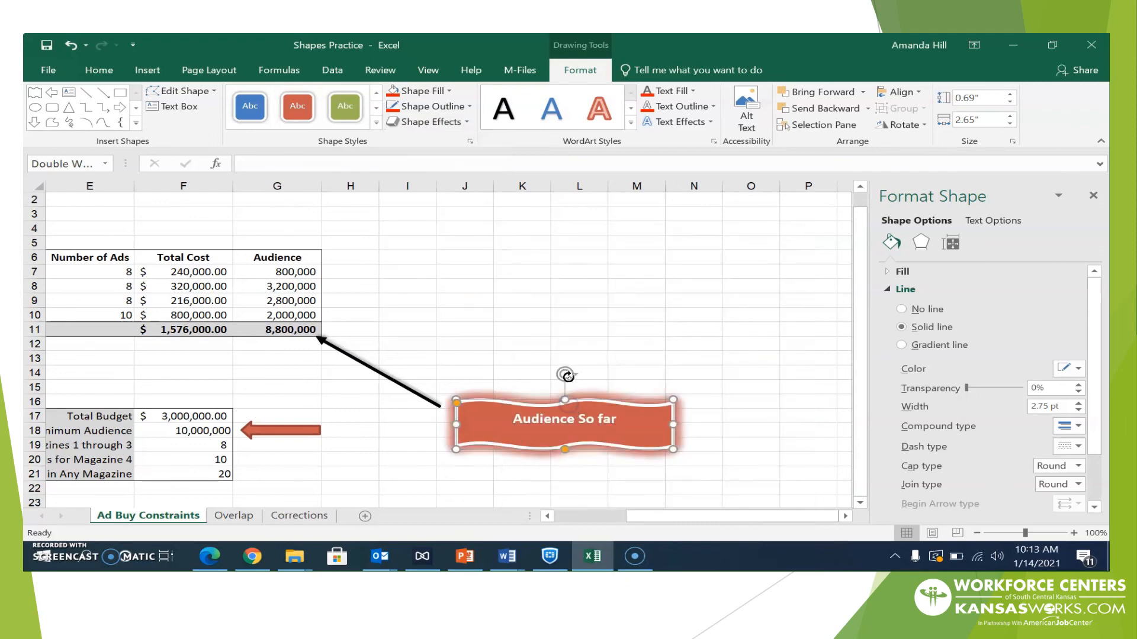
{"action": "left_click", "coordinate": [577, 358]}
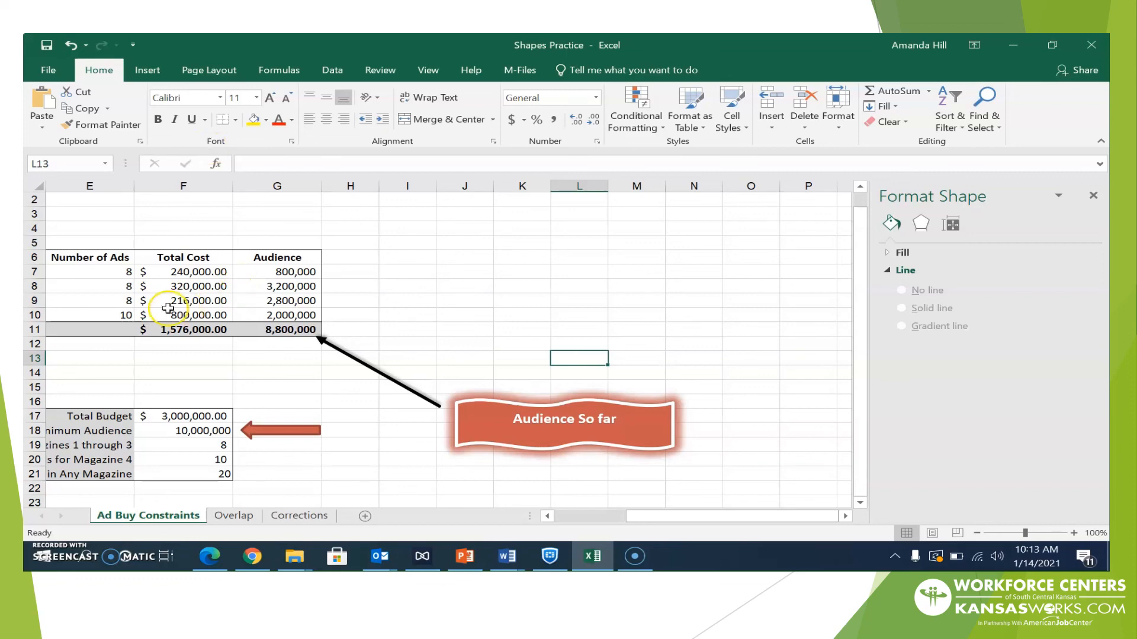
{"action": "left_click", "coordinate": [289, 516]}
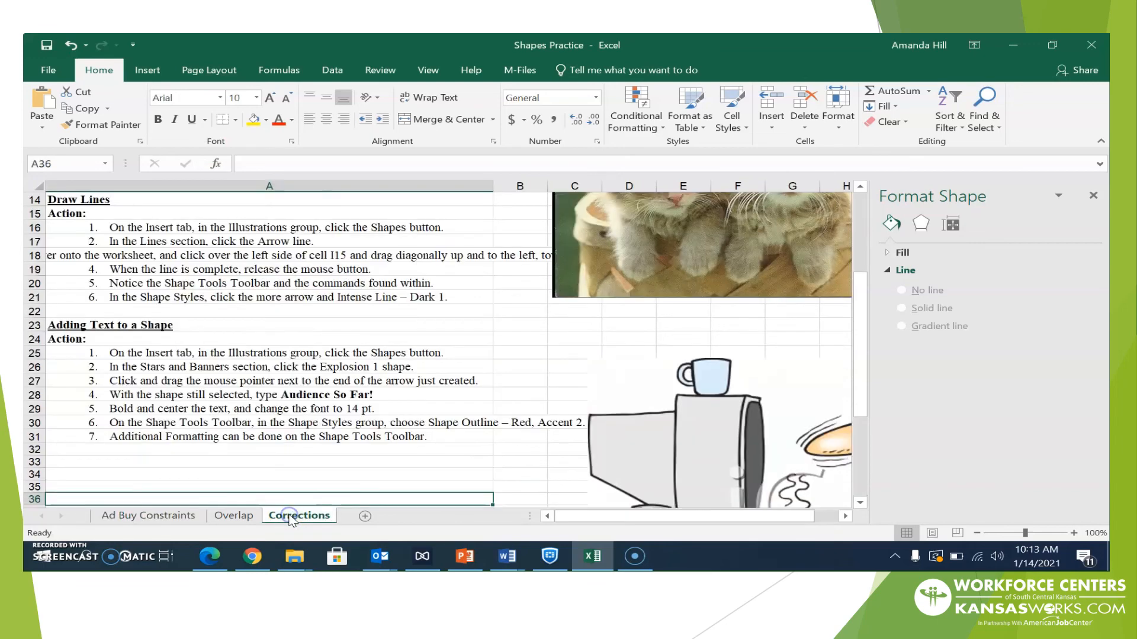